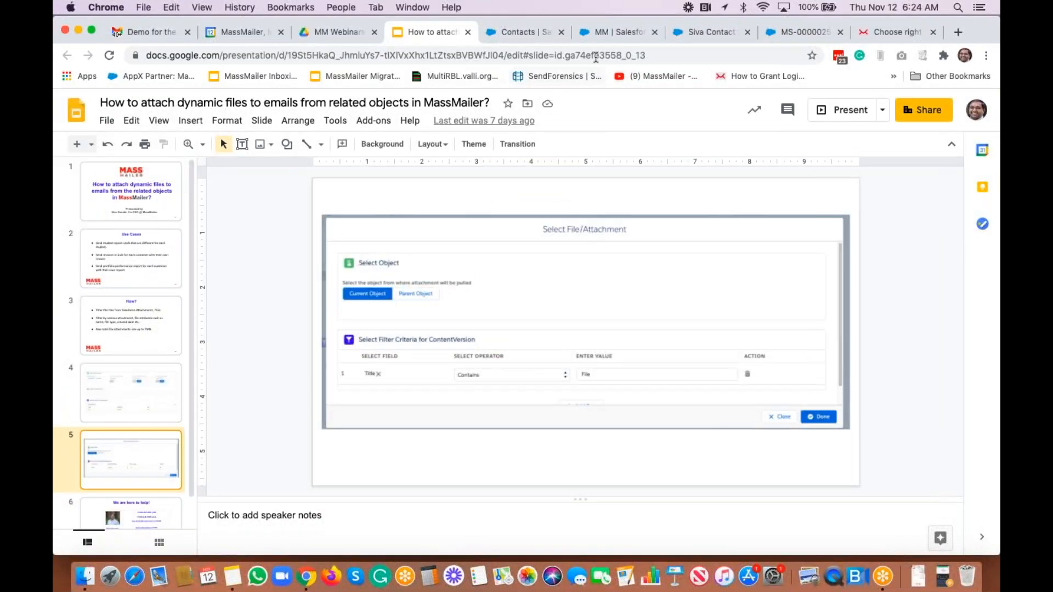
Open both related contacts of the MM account in separate browser tabs and close the two older record tabs.
left_click(536, 38)
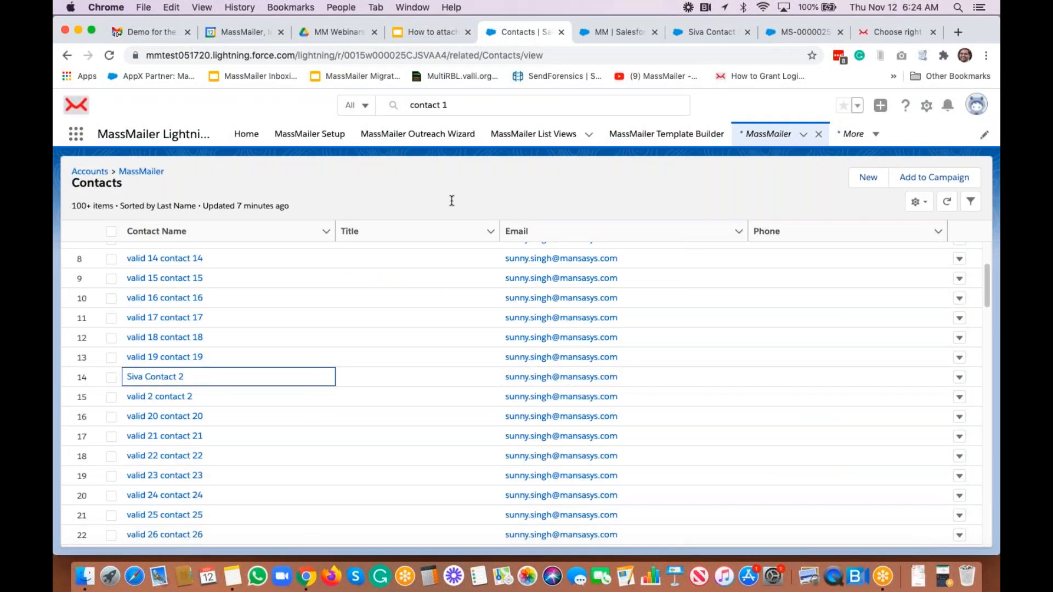
left_click(496, 176)
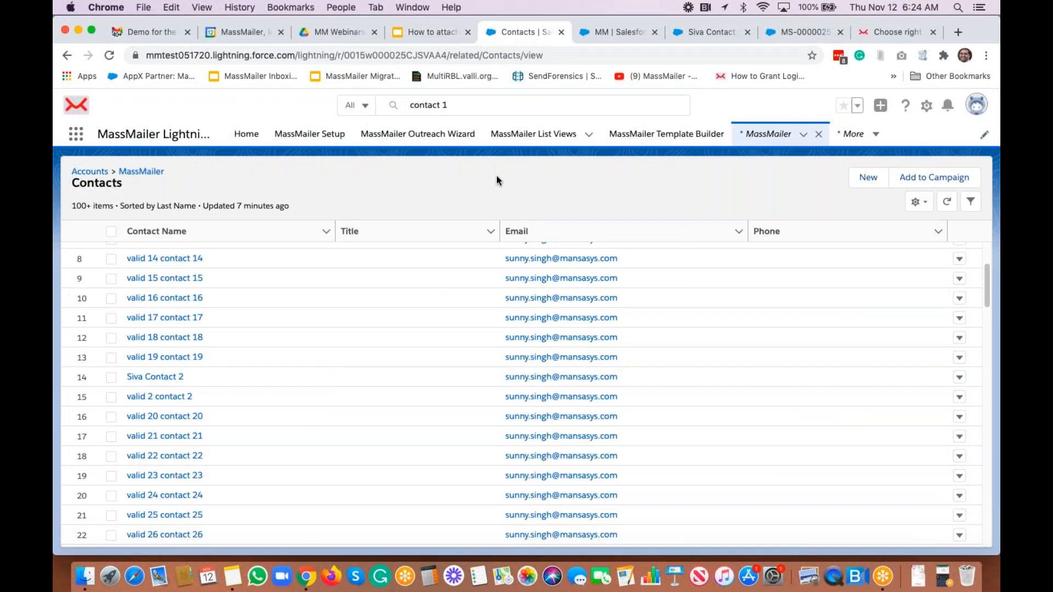
left_click(604, 35)
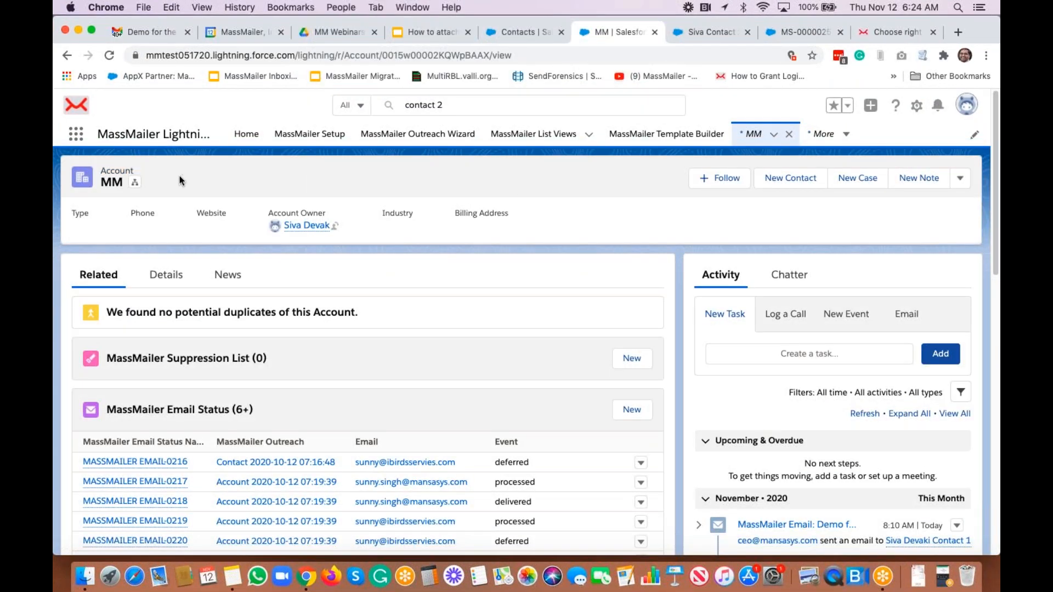
scroll(151, 272, "down", 10)
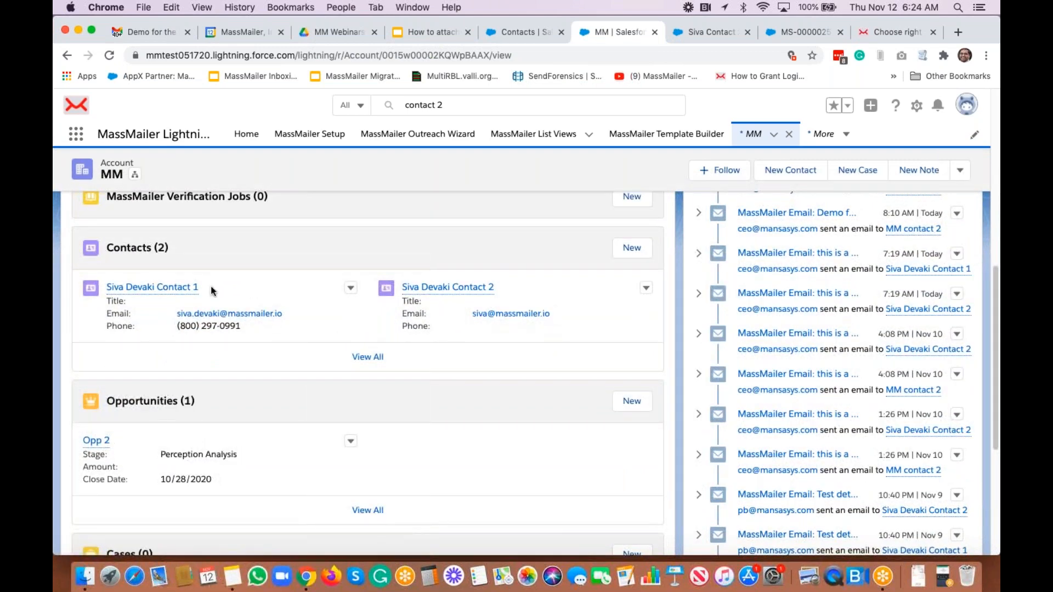
left_click(176, 288, "super")
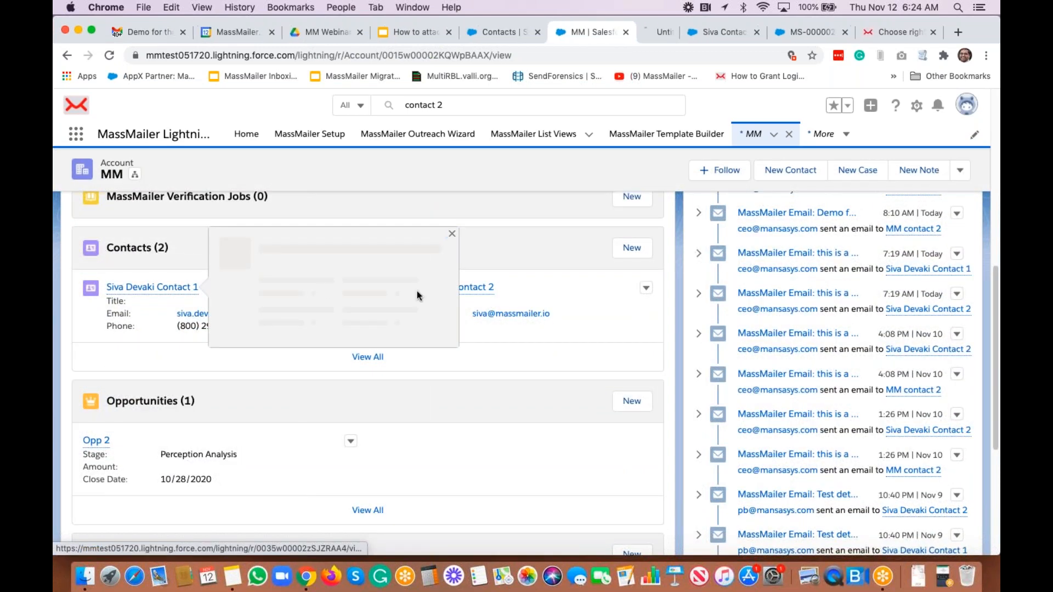
left_click(478, 289, "super")
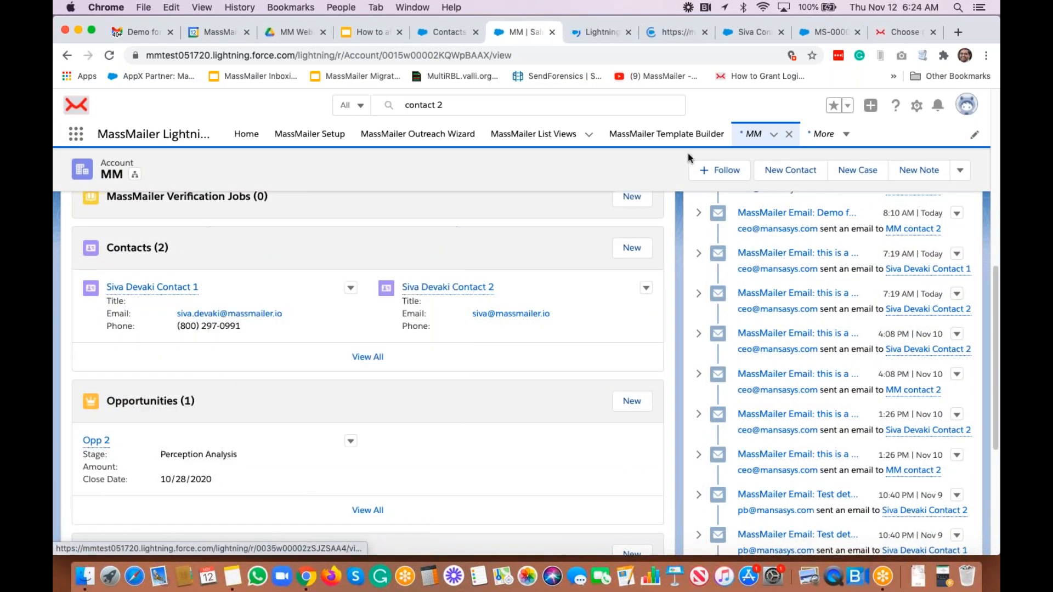
left_click(781, 33)
left_click(781, 32)
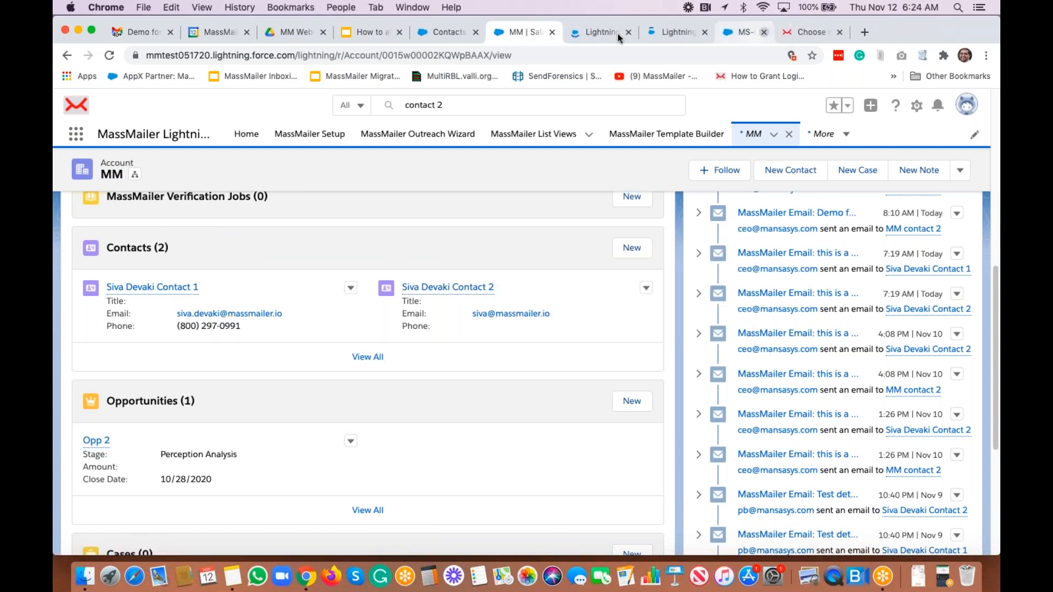
Examine the Notes & Attachments lists on the records of both MM contacts.
left_click(599, 35)
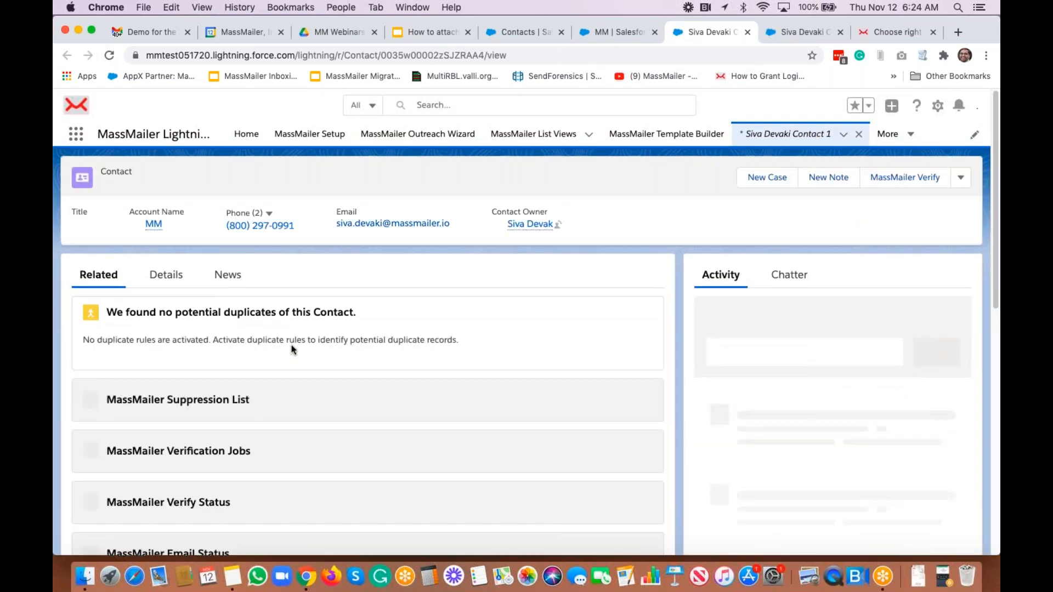
scroll(291, 353, "down", 5)
scroll(291, 350, "down", 3)
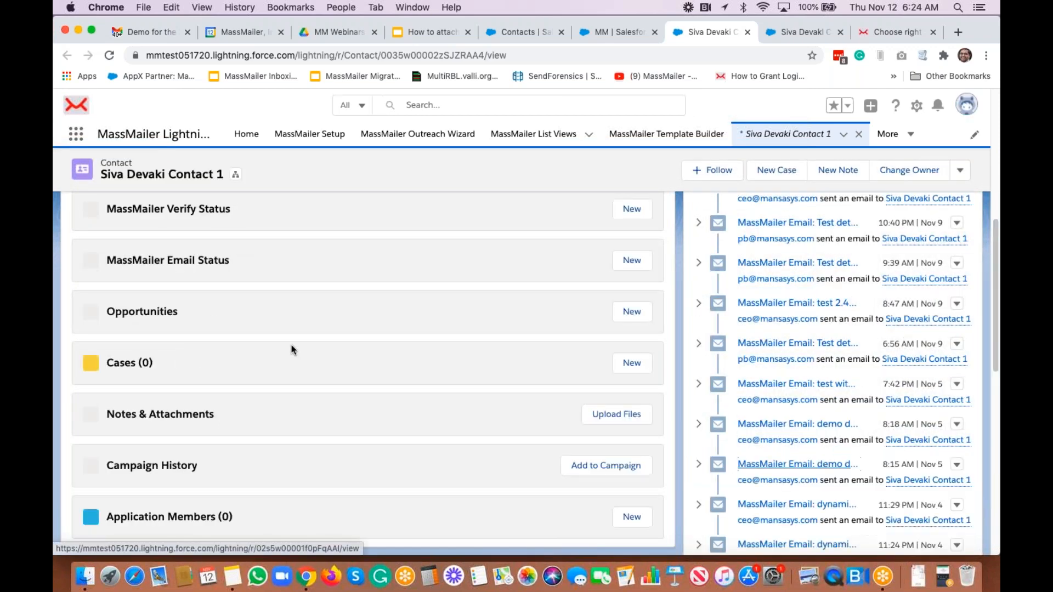
scroll(293, 350, "down", 1)
scroll(175, 359, "down", 10)
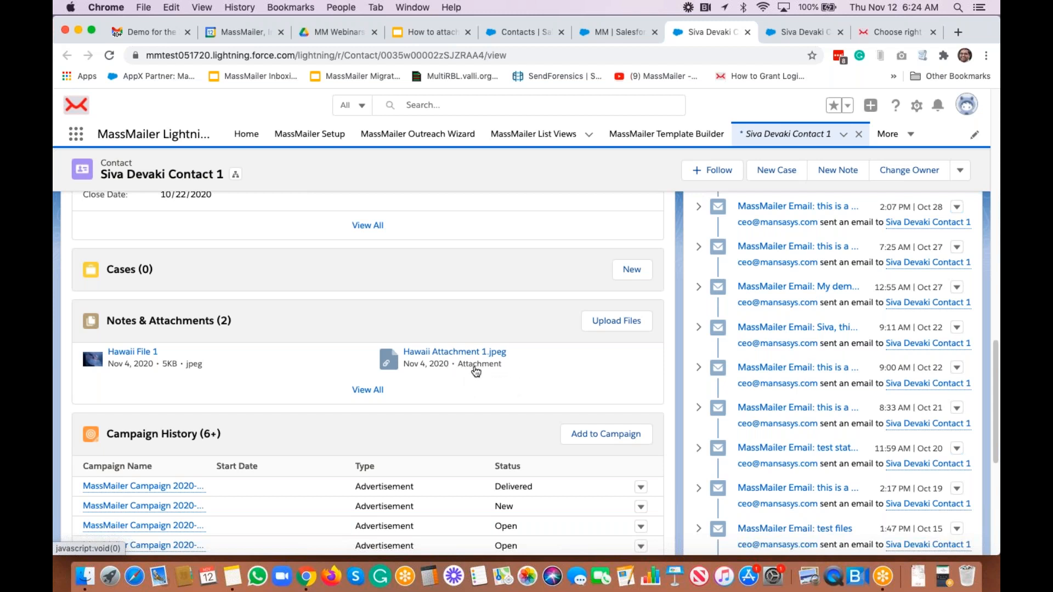
left_click(808, 30)
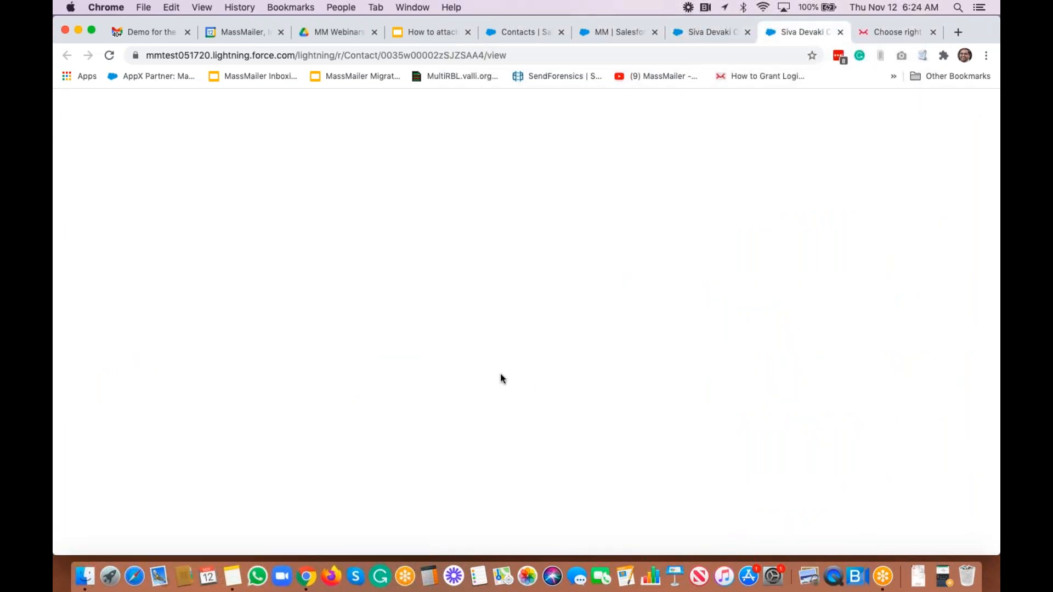
scroll(395, 372, "down", 10)
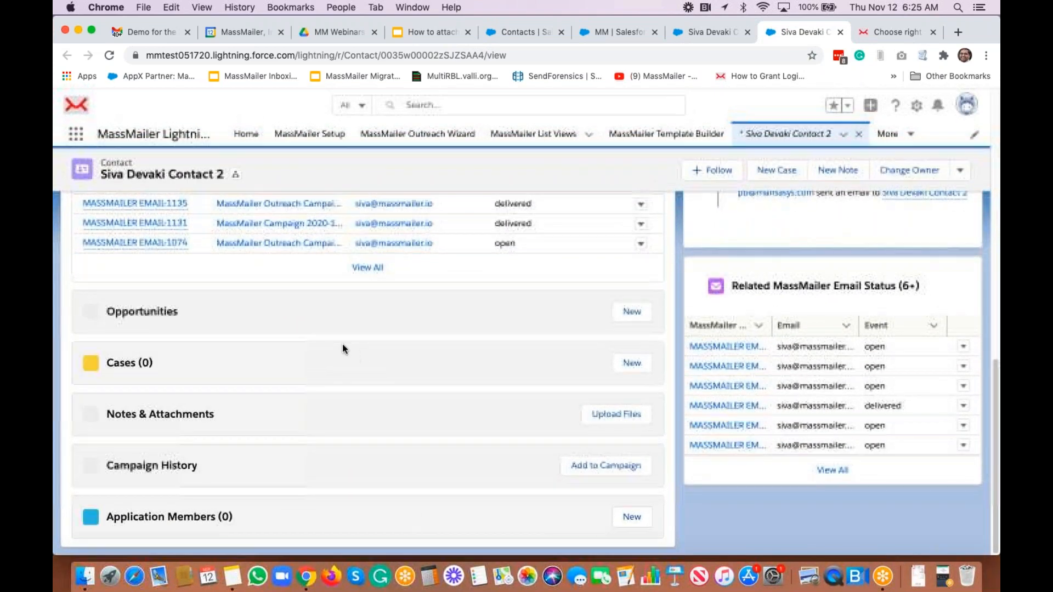
scroll(343, 344, "down", 3)
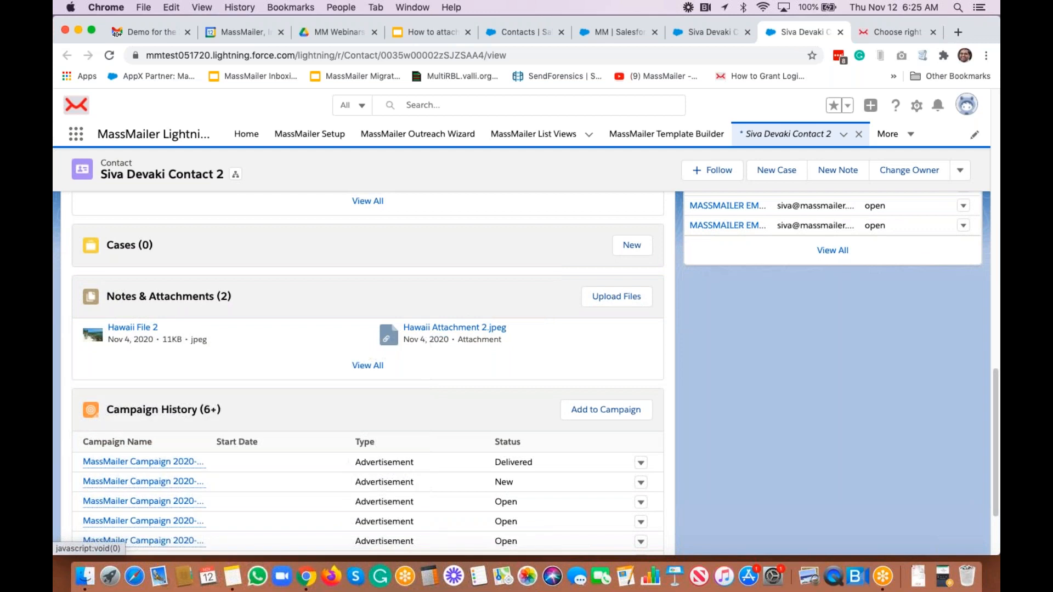
Start a Send Via MassMailer outreach from the MM account and proceed to the Target Audience stage.
left_click(621, 31)
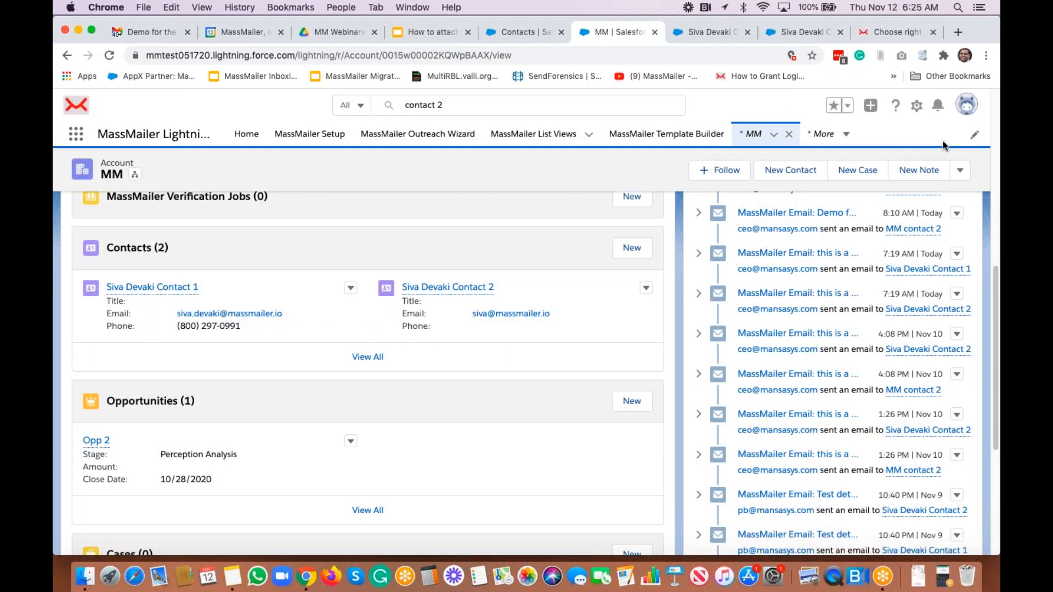
left_click(959, 171)
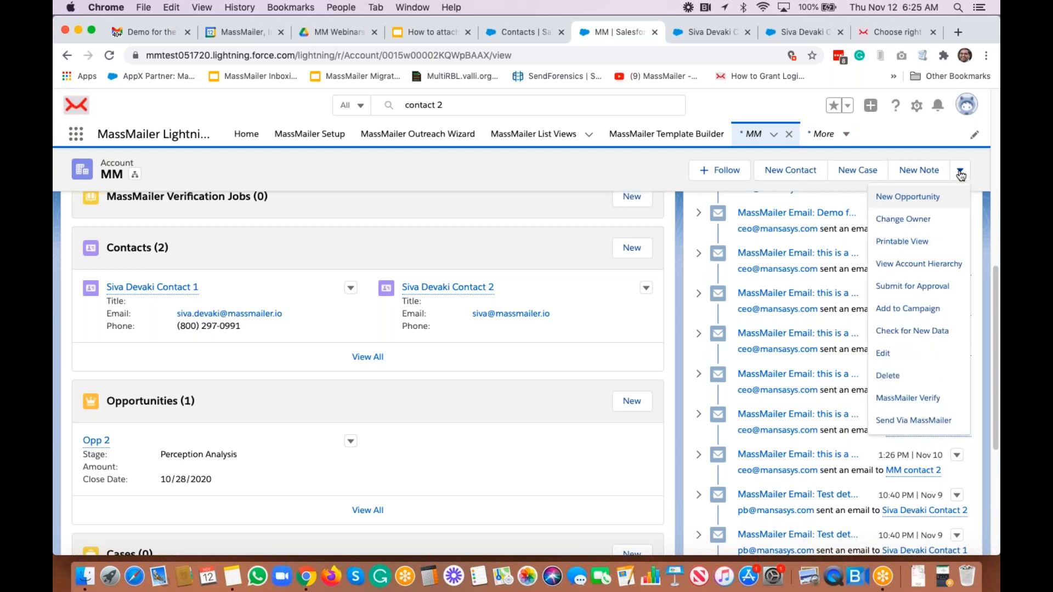
left_click(900, 422)
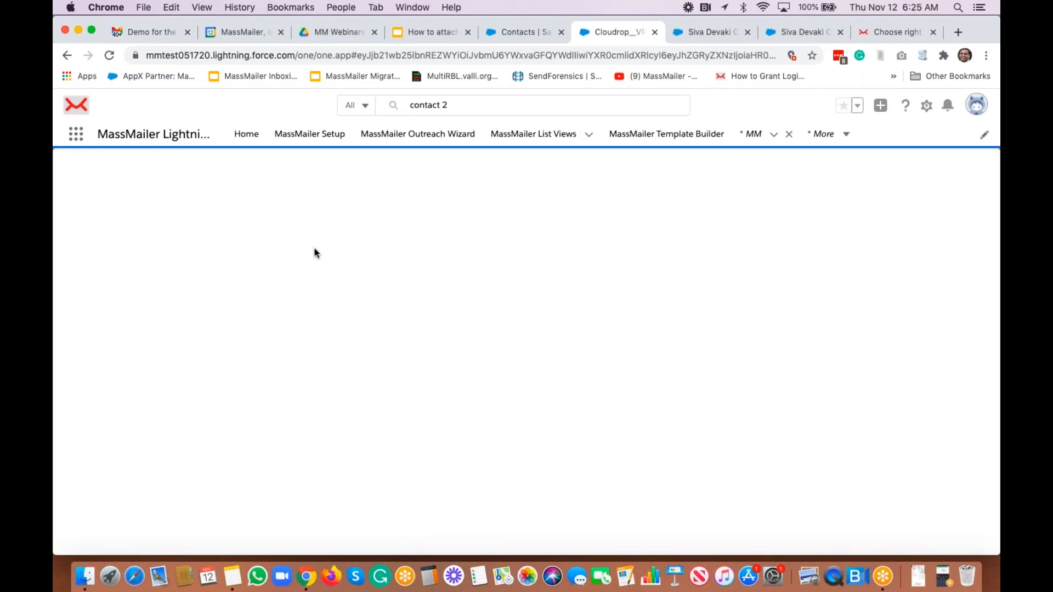
left_click(894, 507)
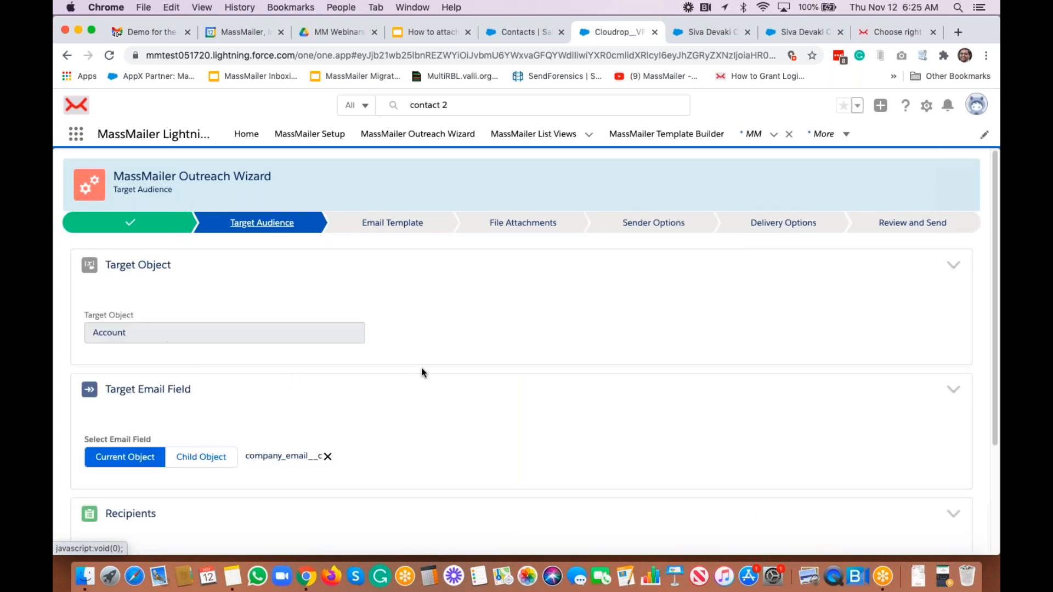
Set the target email field to Email on the Contact (AccountId) child object and proceed to the Email Template stage.
scroll(329, 365, "down", 2)
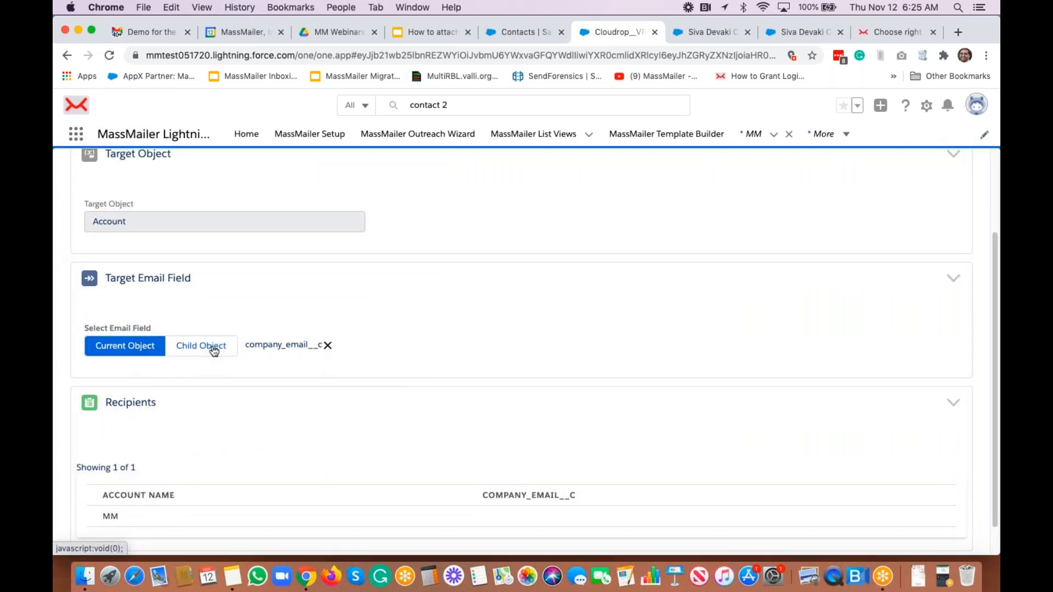
left_click(213, 350)
left_click(374, 460)
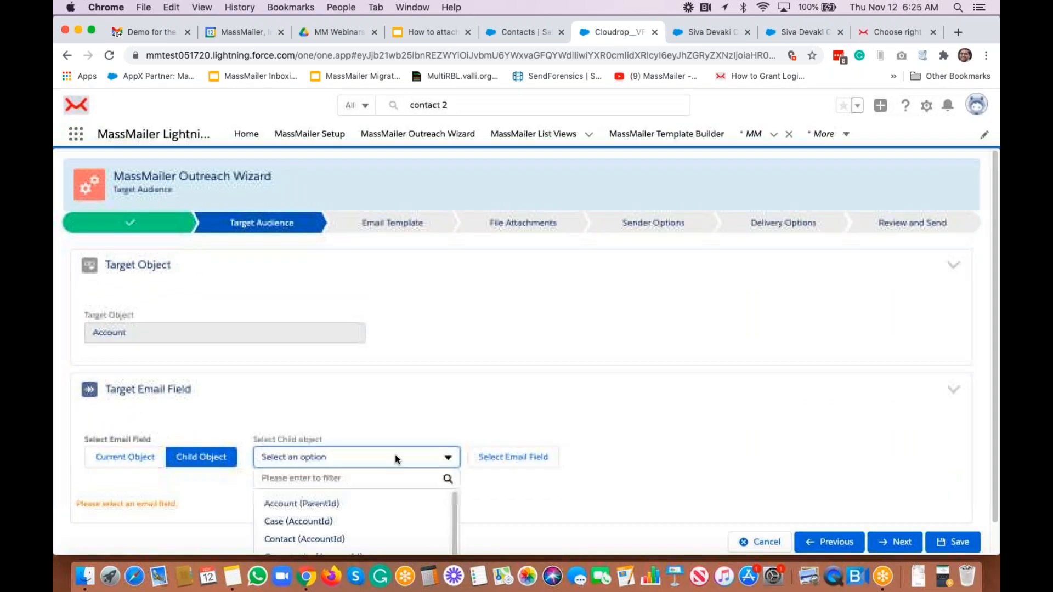
scroll(388, 461, "down", 1)
left_click(321, 507)
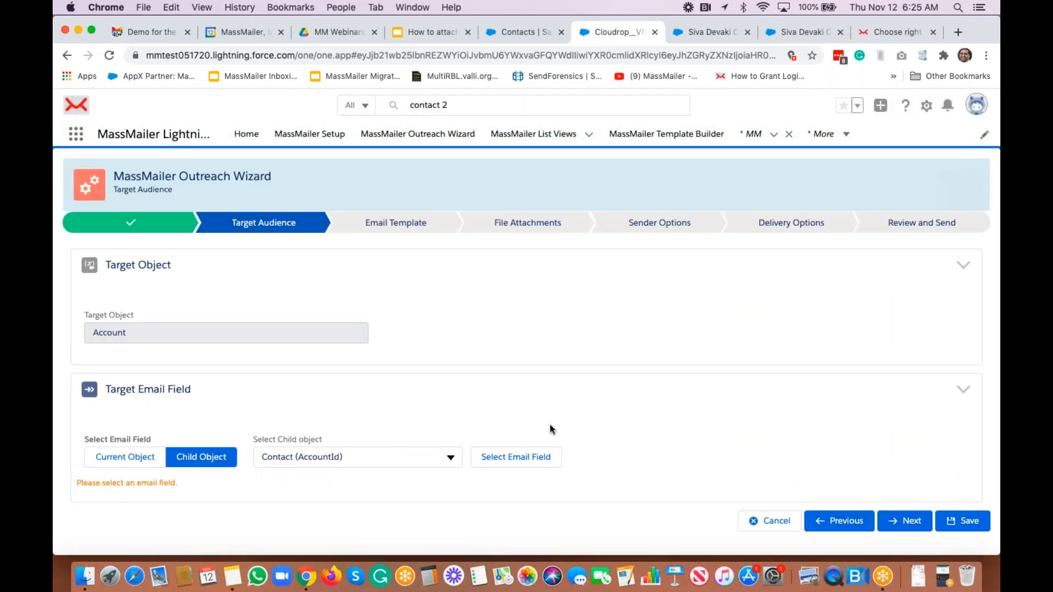
left_click(532, 457)
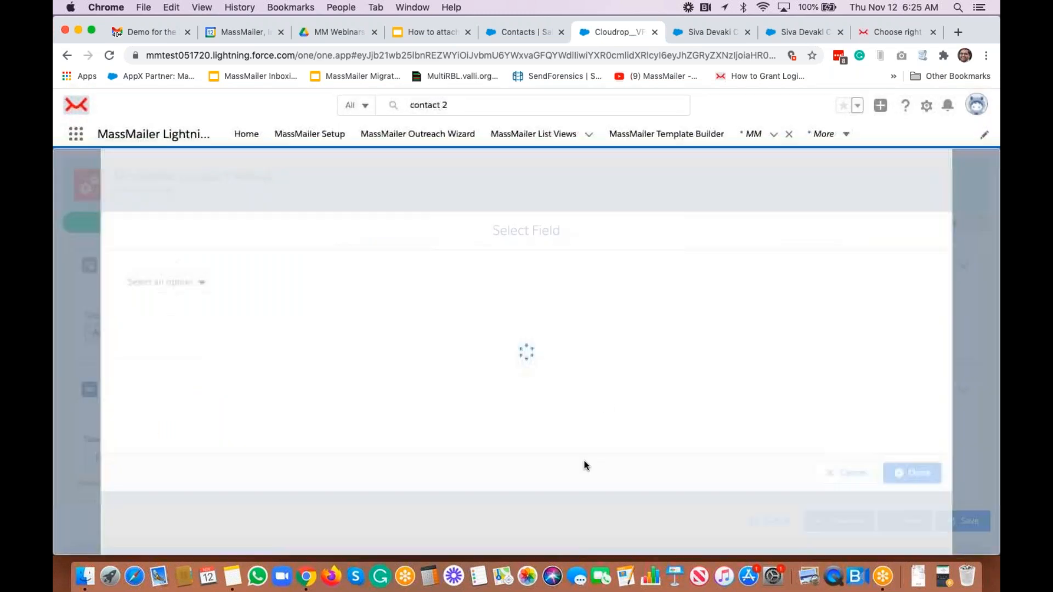
left_click(188, 280)
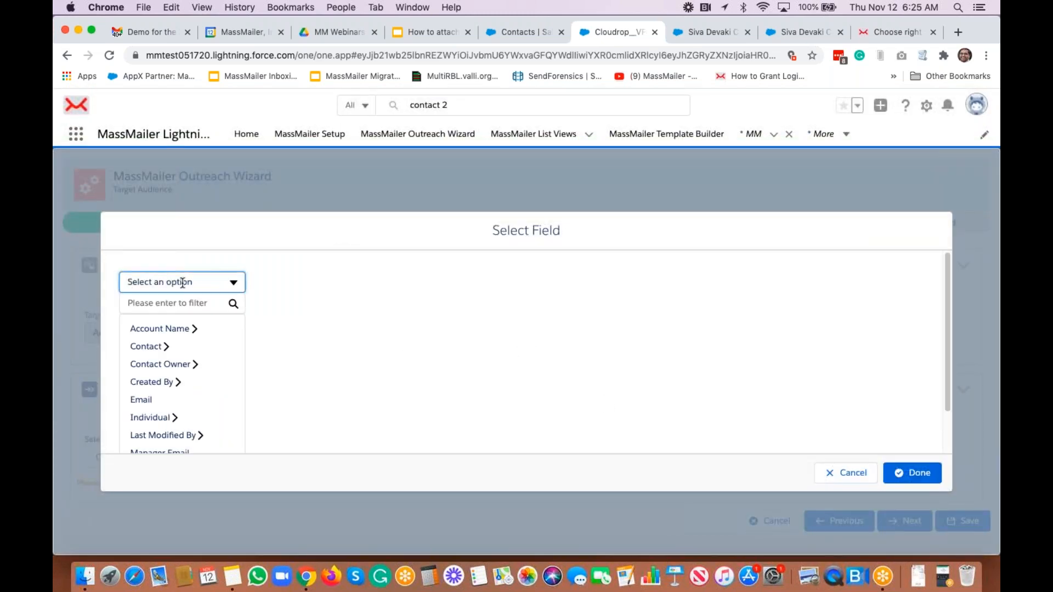
left_click(155, 400)
left_click(912, 472)
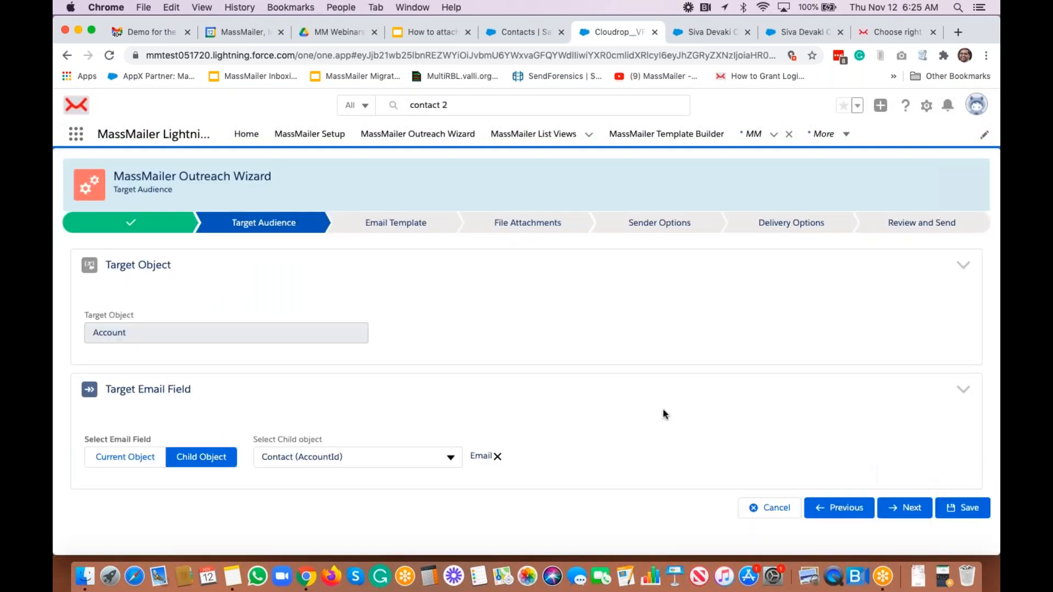
scroll(553, 406, "down", 3)
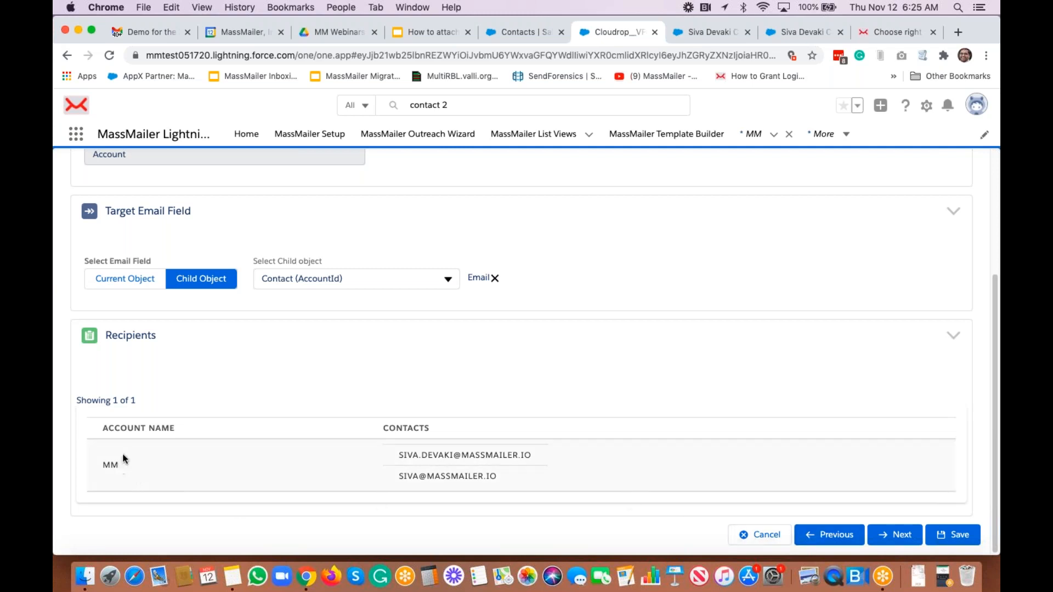
left_click(892, 540)
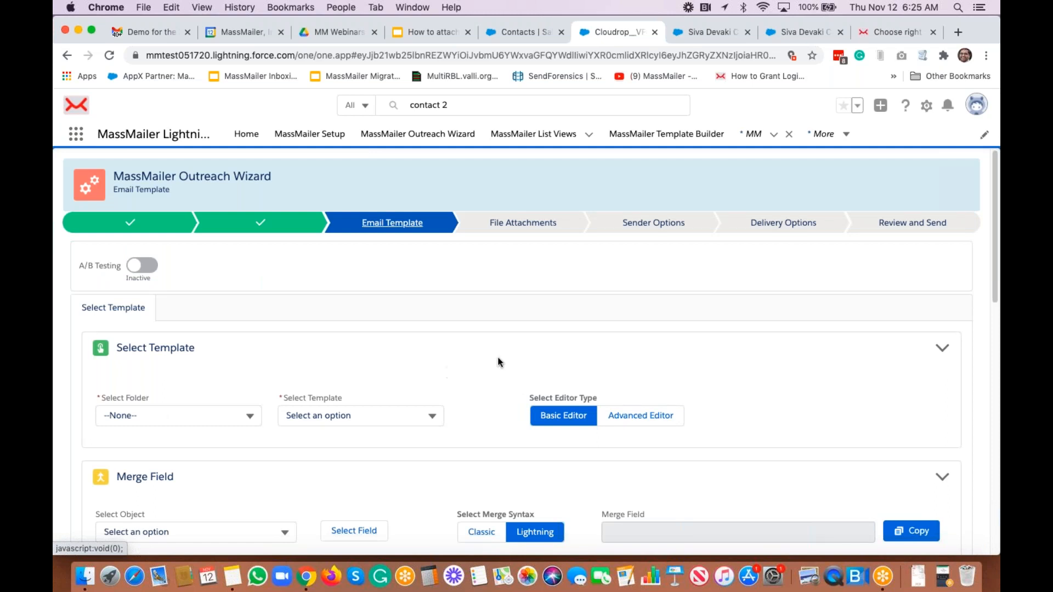
Enter "demo dynamic file attachments" as the email subject in the template information.
scroll(498, 362, "down", 3)
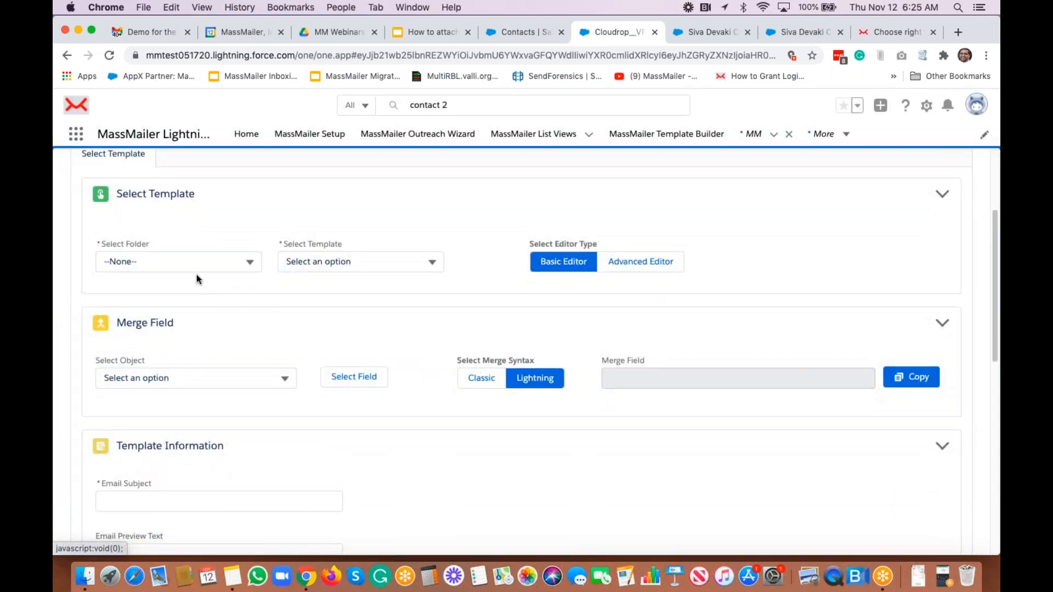
scroll(196, 274, "down", 3)
left_click(215, 320)
type("demo ")
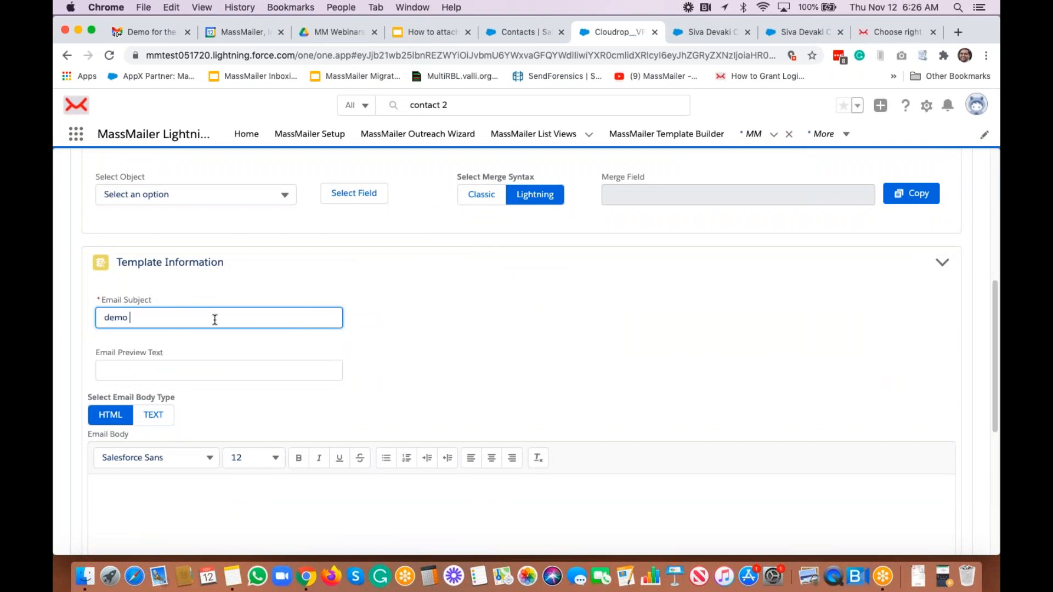
type("dynamic file attachment")
Copy the email subject into the email body and proceed to the File Attachments stage.
key("super+a")
key("super+c")
left_click(222, 488)
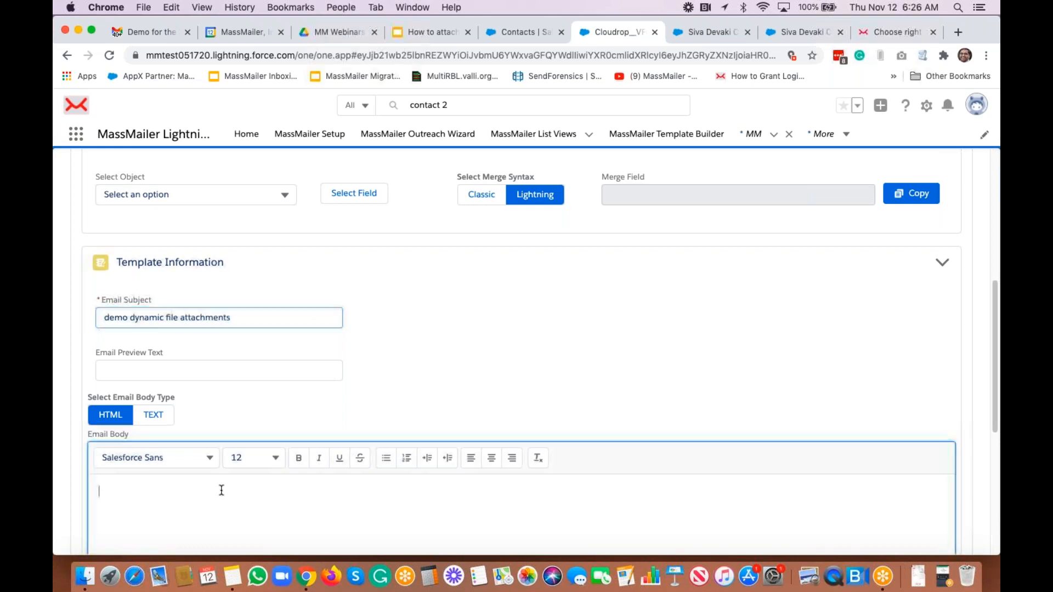
key("super+v")
scroll(369, 301, "down", 1)
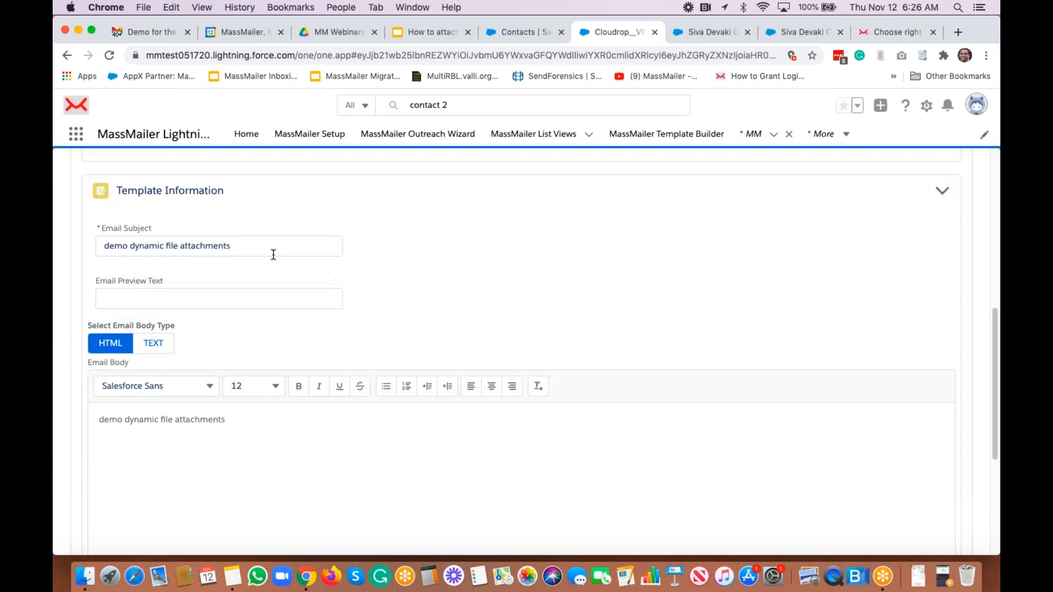
scroll(466, 318, "down", 3)
scroll(466, 319, "down", 3)
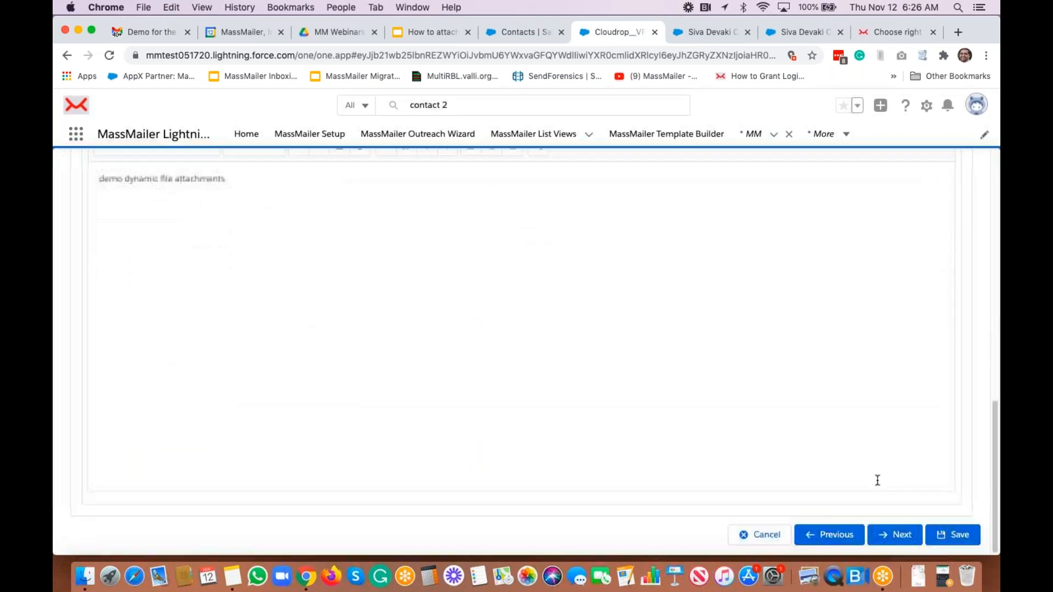
left_click(899, 536)
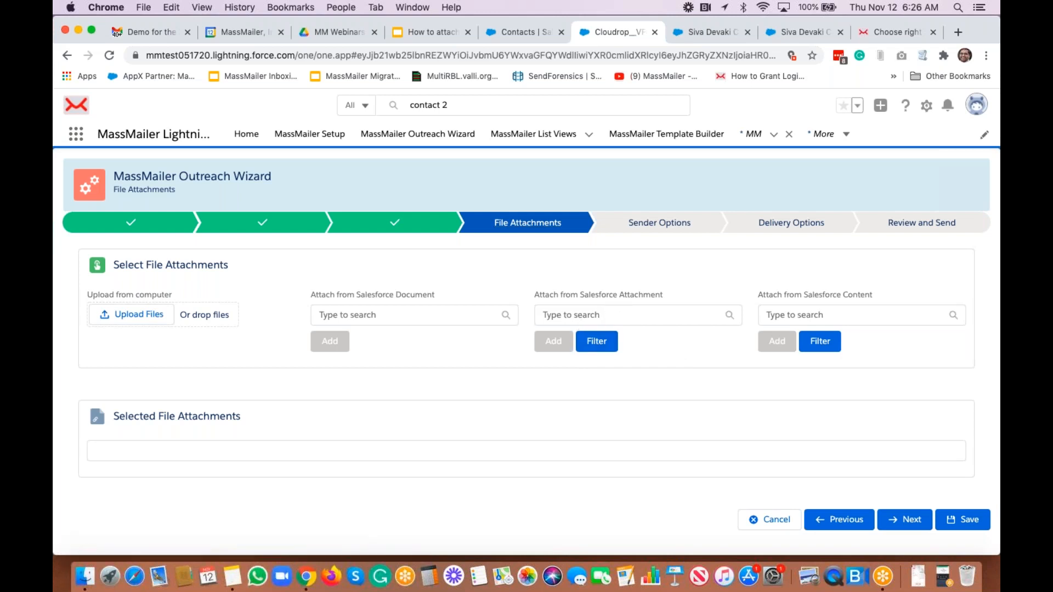
Open the filter for Salesforce attachments on the current object and select File Name as the criteria field.
left_click(602, 344)
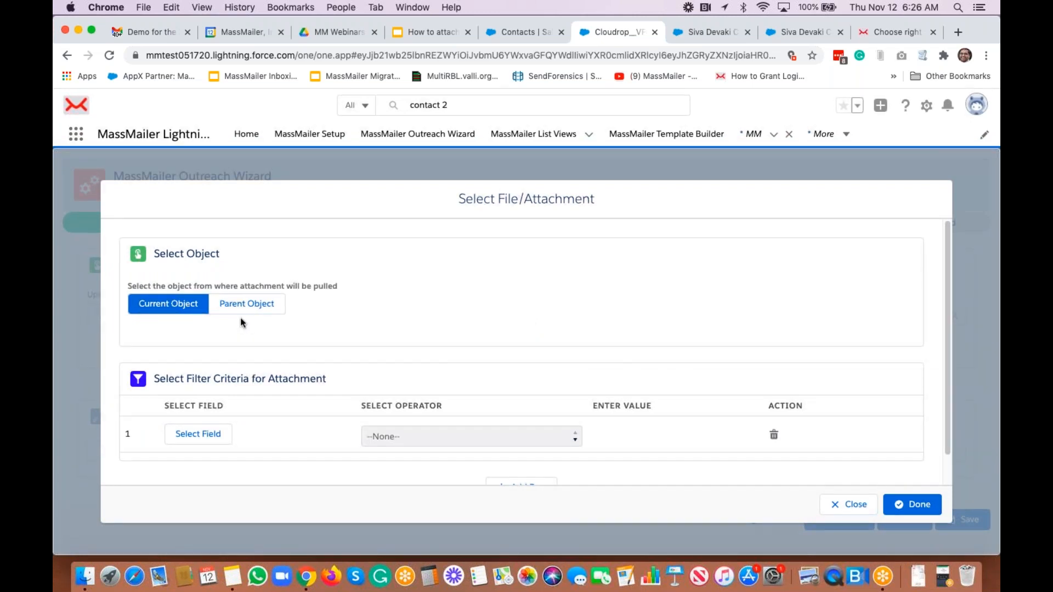
scroll(294, 343, "down", 1)
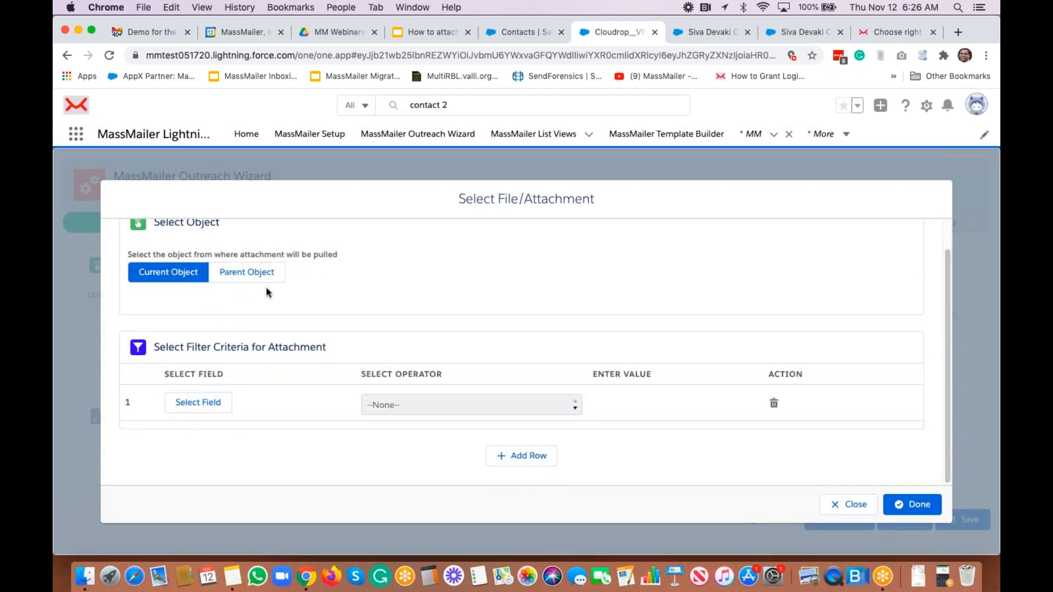
left_click(220, 413)
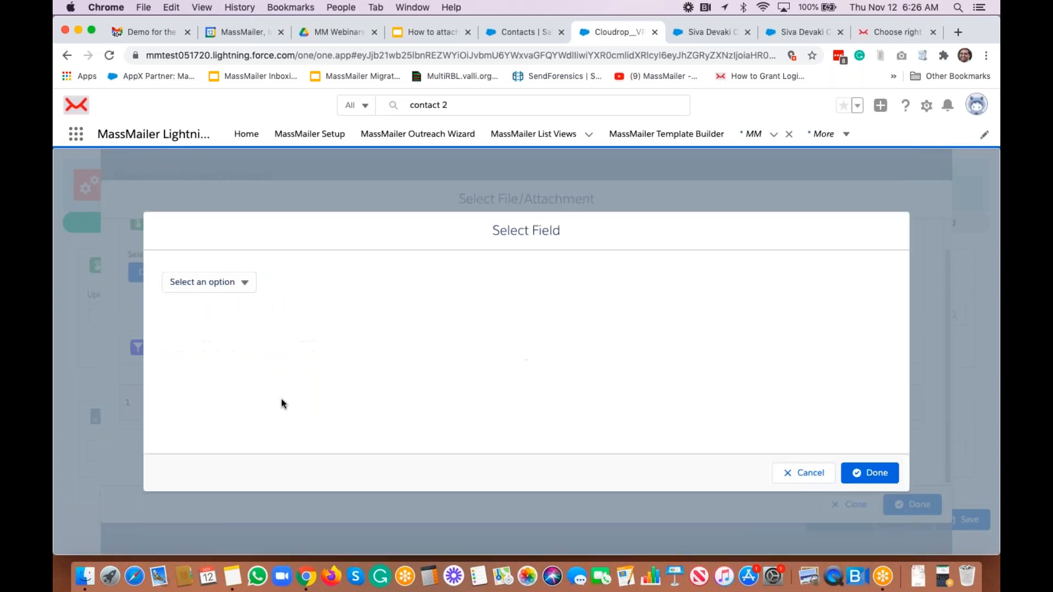
left_click(220, 283)
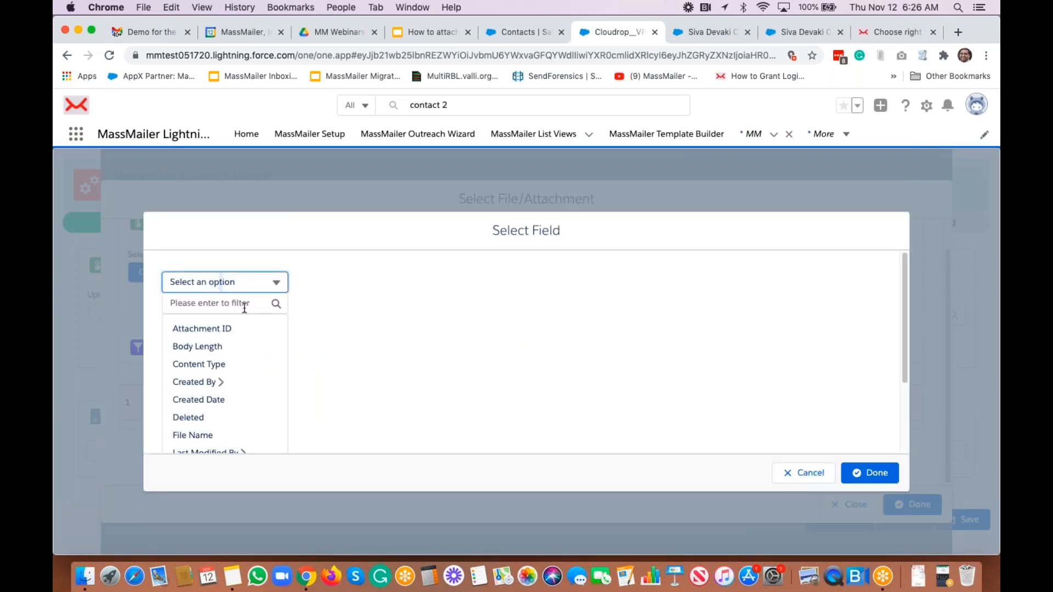
left_click(202, 281)
left_click(231, 283)
scroll(247, 392, "down", 3)
scroll(250, 394, "down", 2)
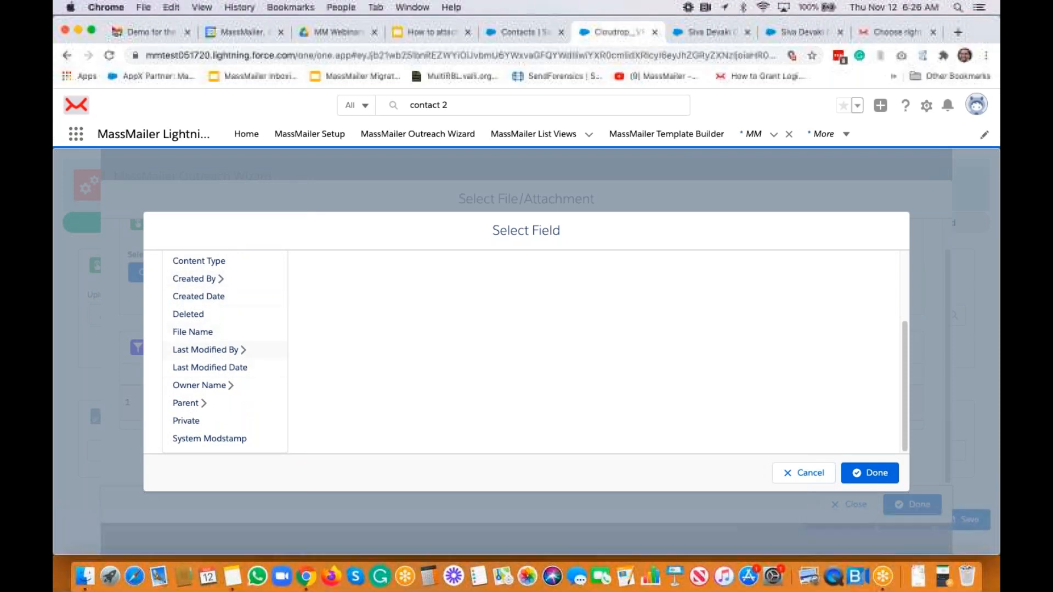
scroll(250, 334, "up", 5)
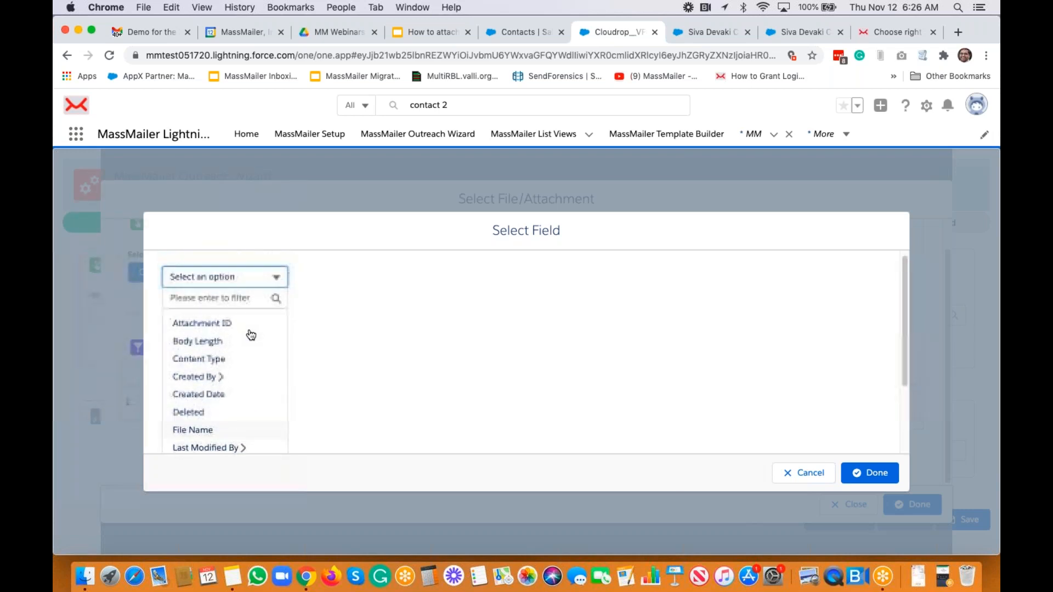
scroll(248, 335, "down", 2)
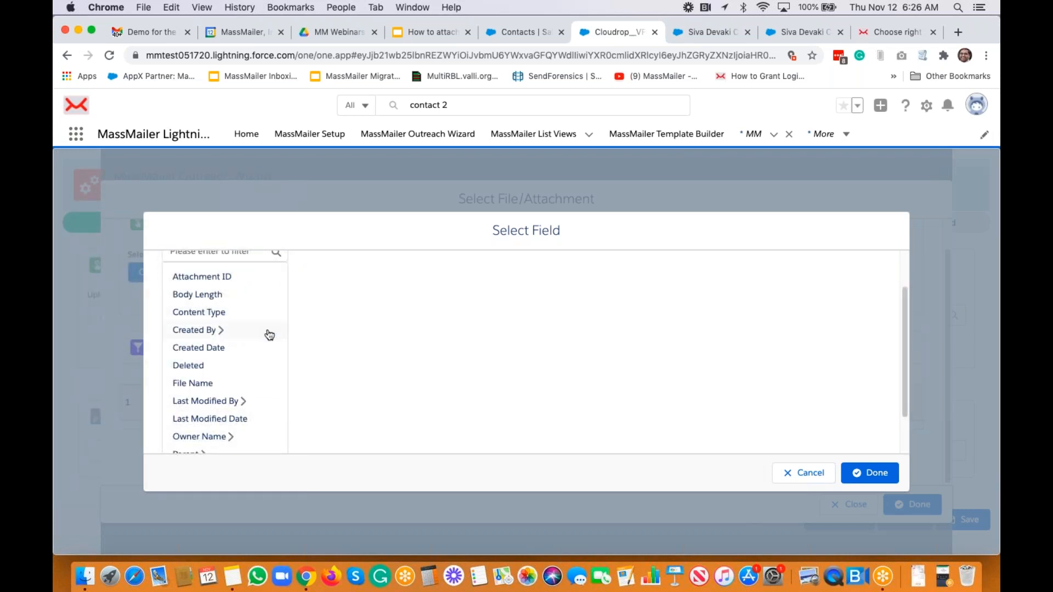
scroll(269, 335, "down", 2)
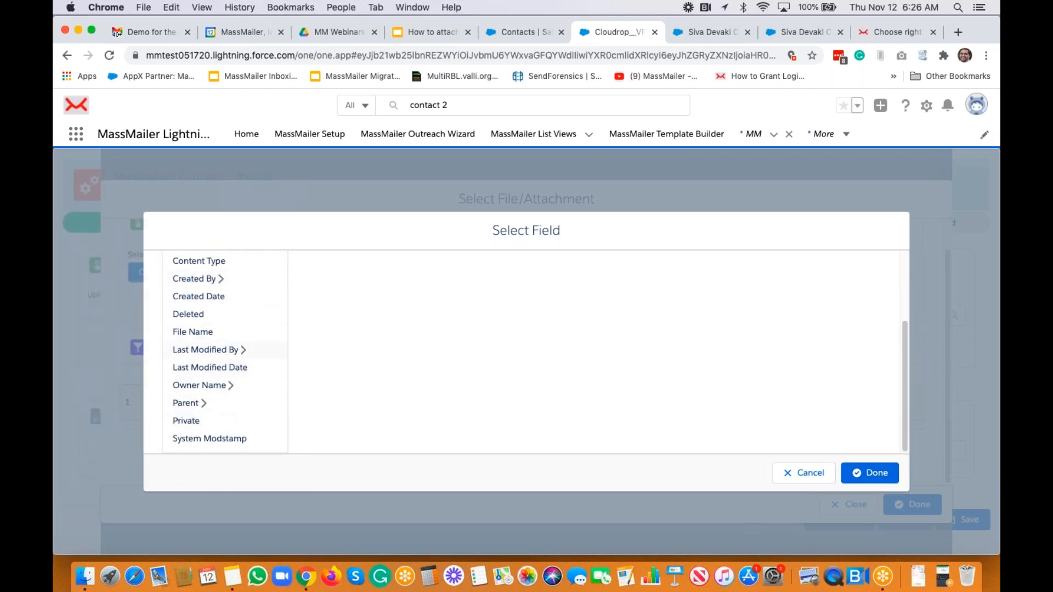
left_click(210, 332)
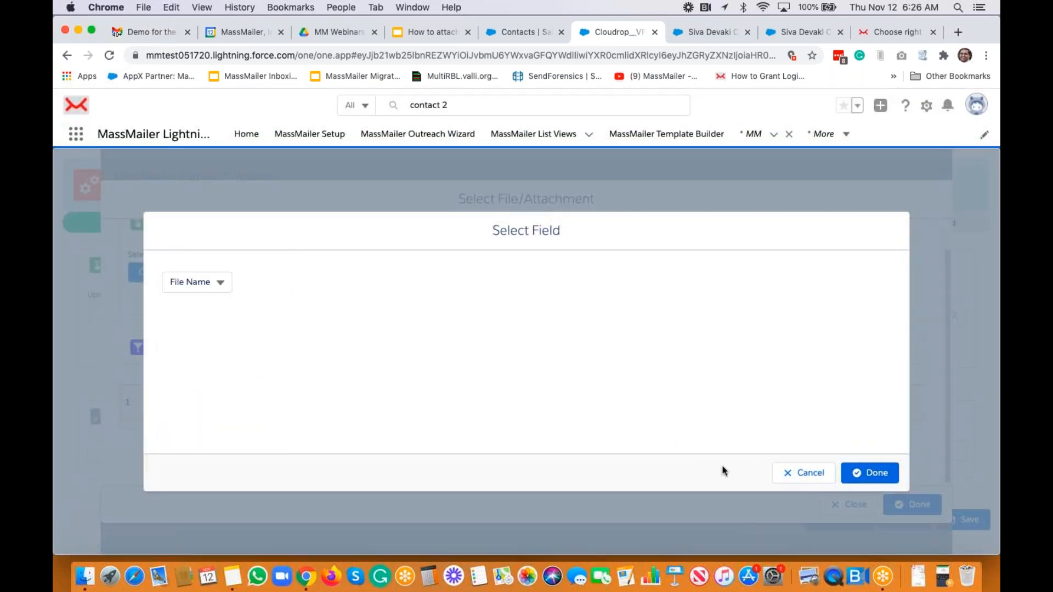
left_click(871, 475)
Set the attachment filter's operator to Contains with the value "attachment" and apply the filter.
left_click(392, 414)
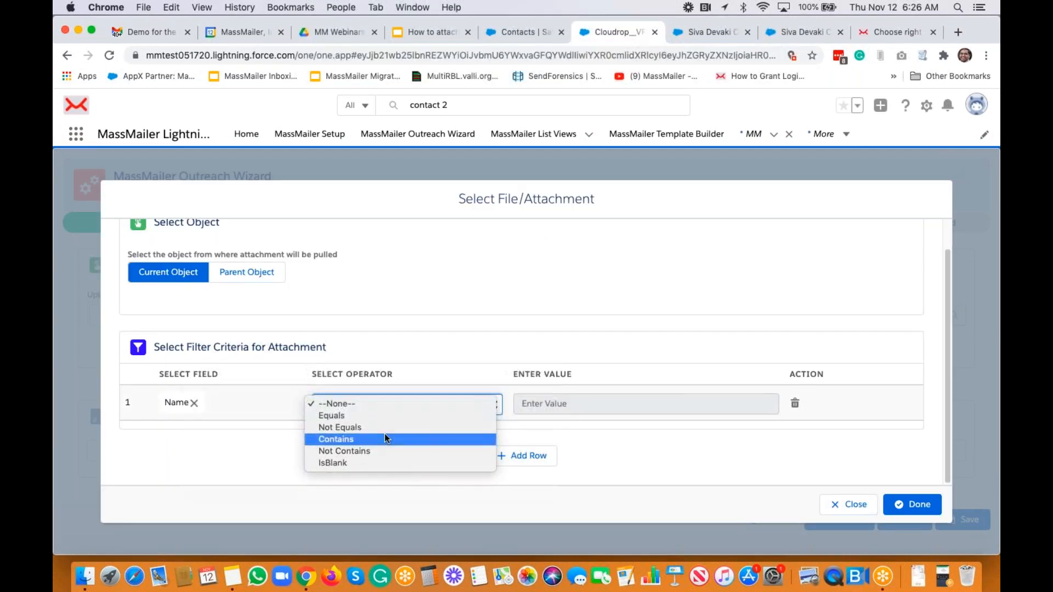
left_click(385, 437)
left_click(598, 411)
type("attachment")
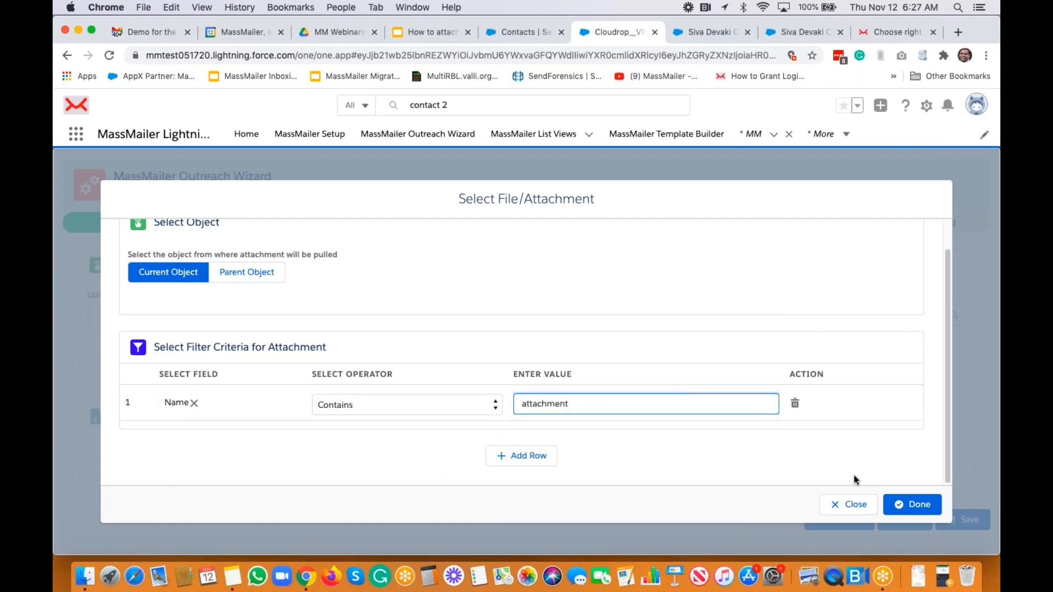
left_click(914, 507)
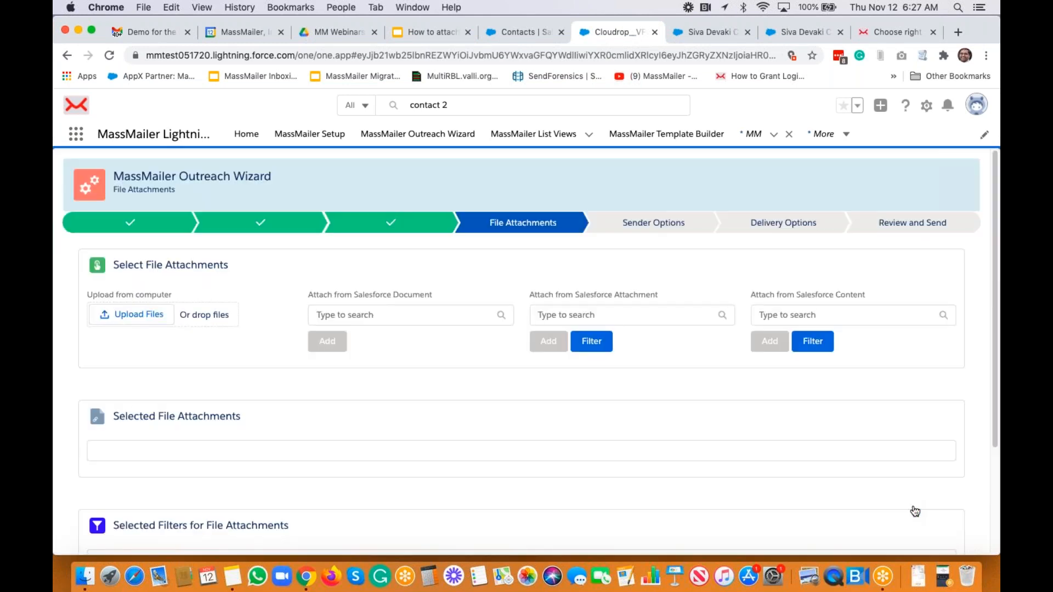
Proceed through Sender Options and Delivery Options with the default settings, and launch the outreach to the selected audience.
scroll(477, 259, "down", 5)
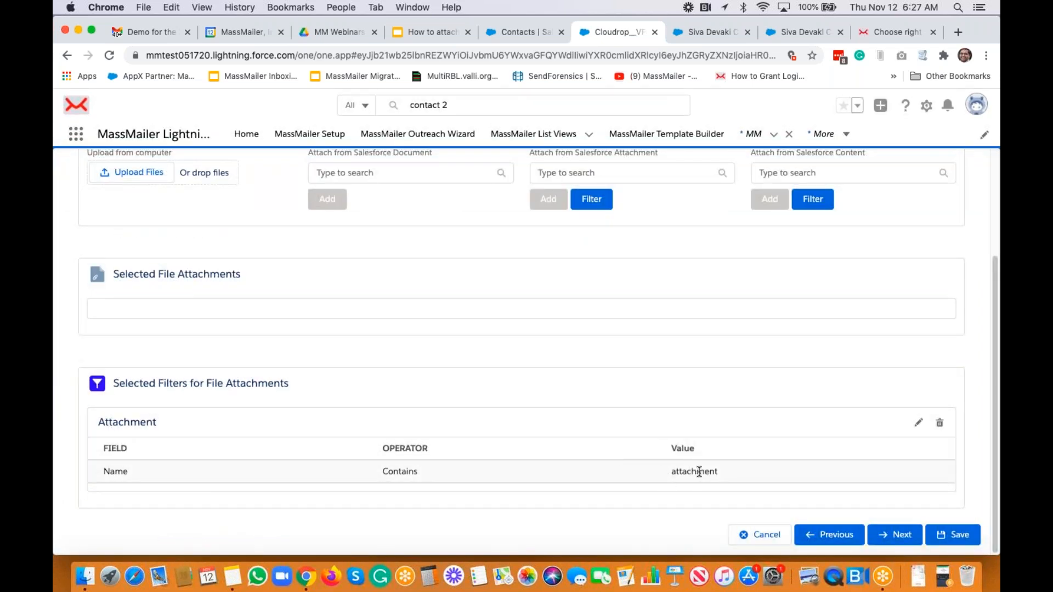
left_click(909, 538)
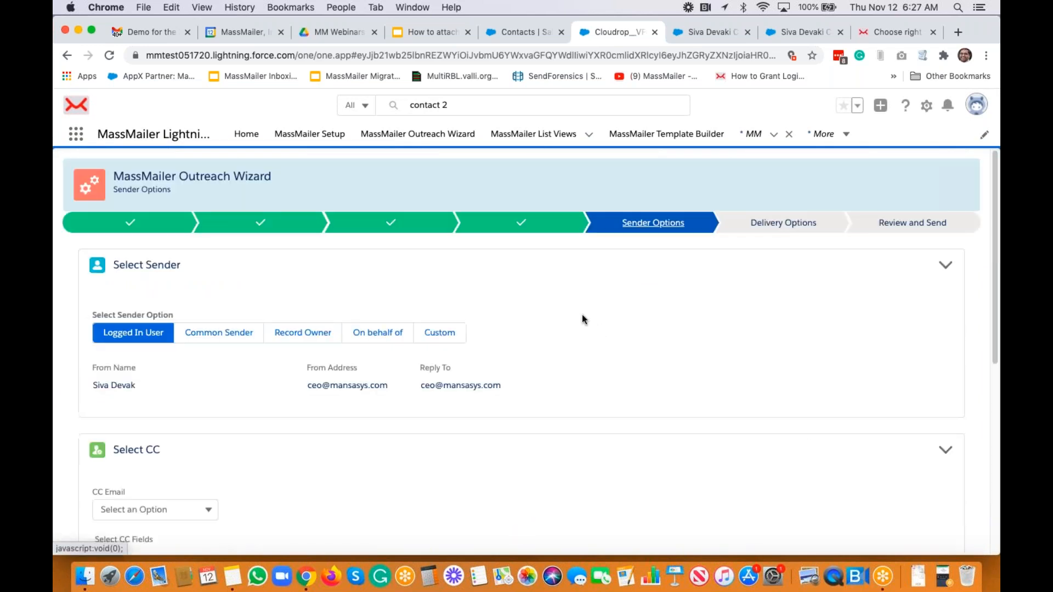
scroll(598, 329, "down", 6)
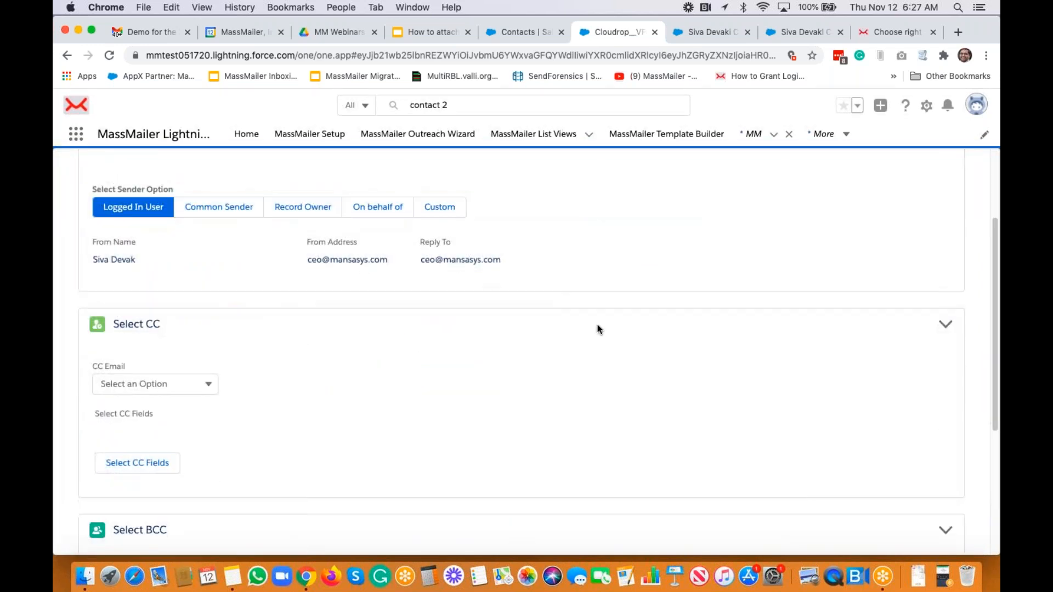
left_click(903, 523)
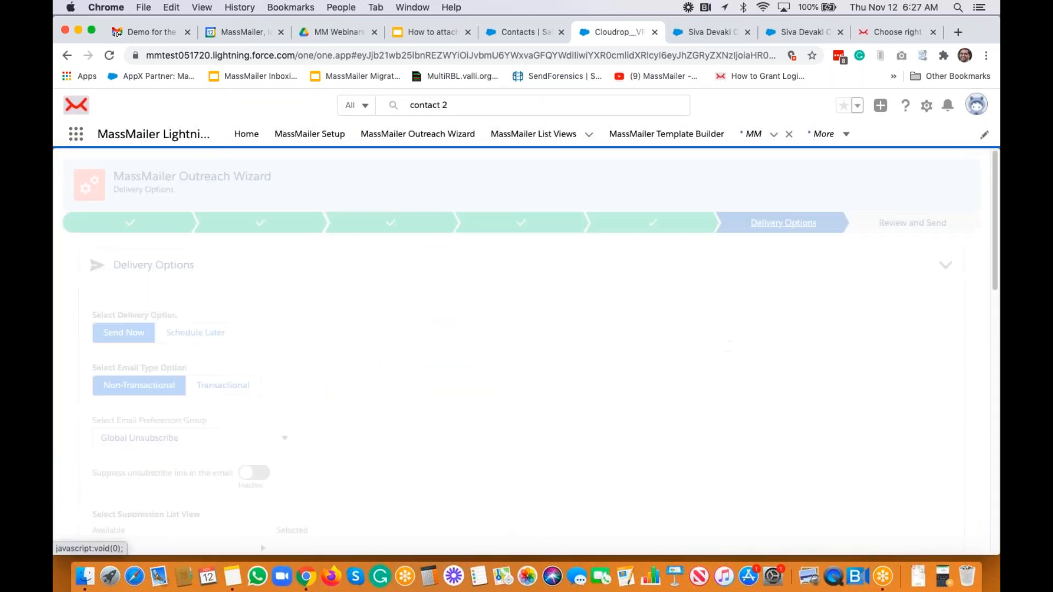
scroll(823, 324, "down", 10)
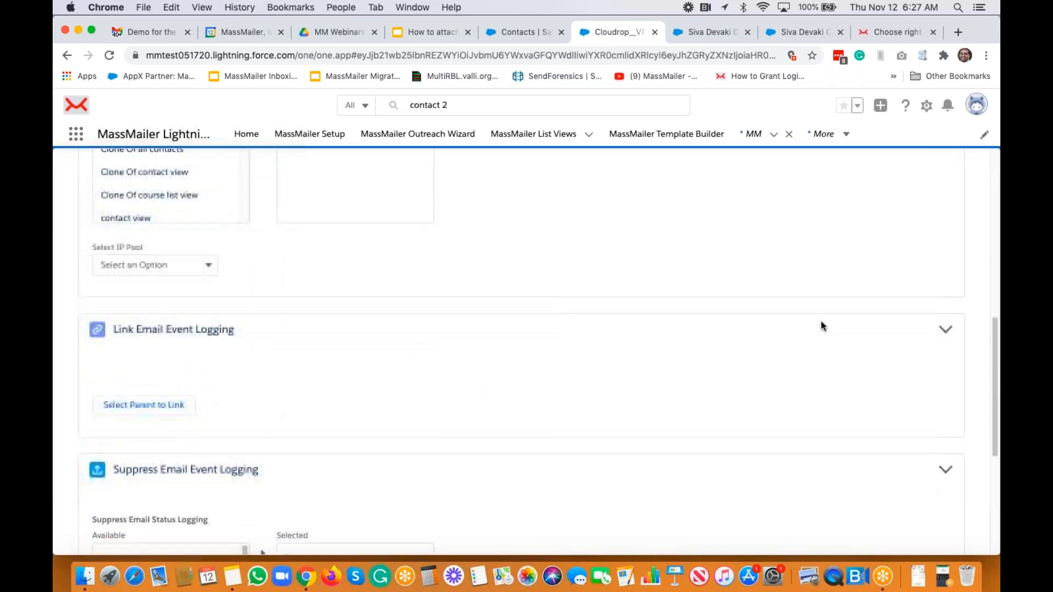
left_click(906, 534)
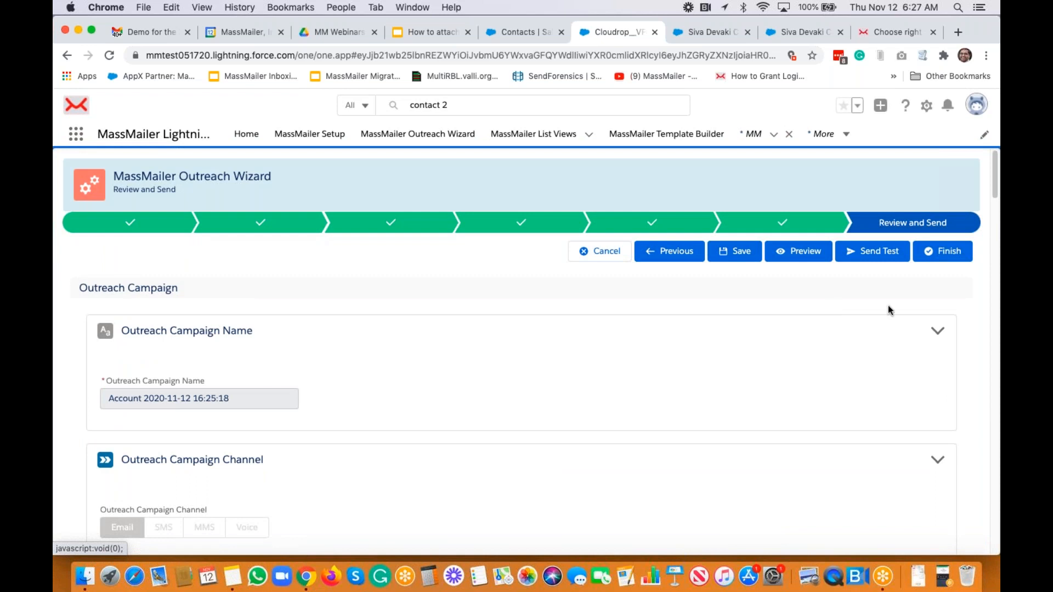
left_click(940, 253)
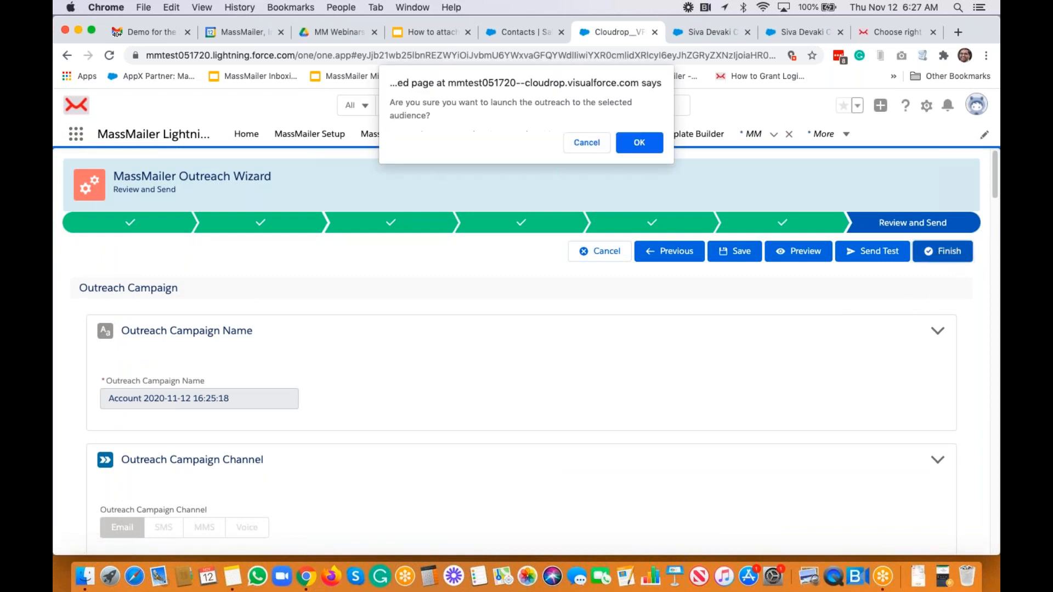
left_click(640, 144)
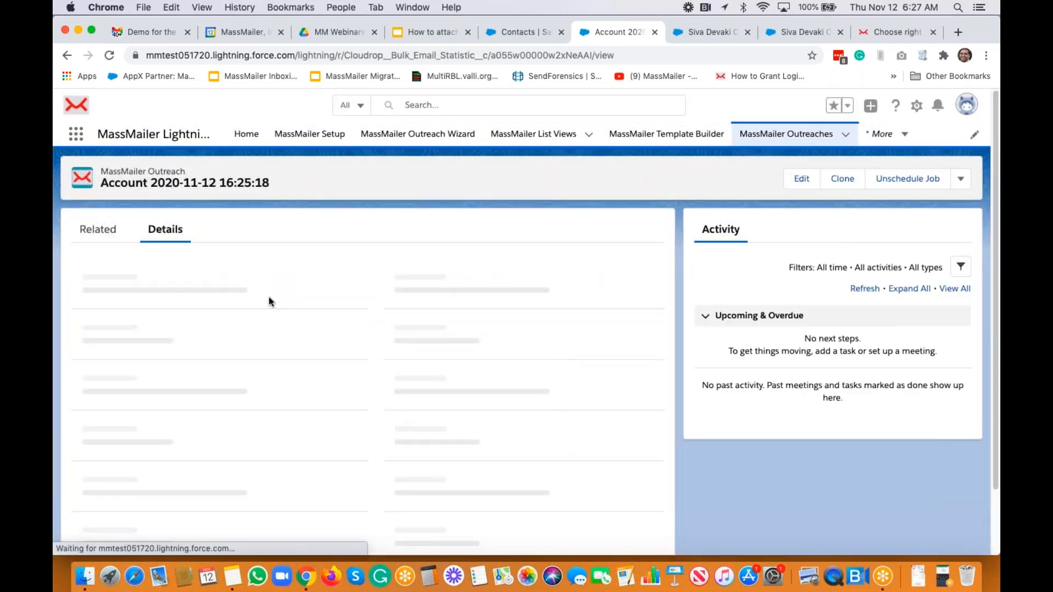
Copy the email subject from the outreach record and search Gmail for "demo dynamic file attachments".
scroll(108, 429, "down", 5)
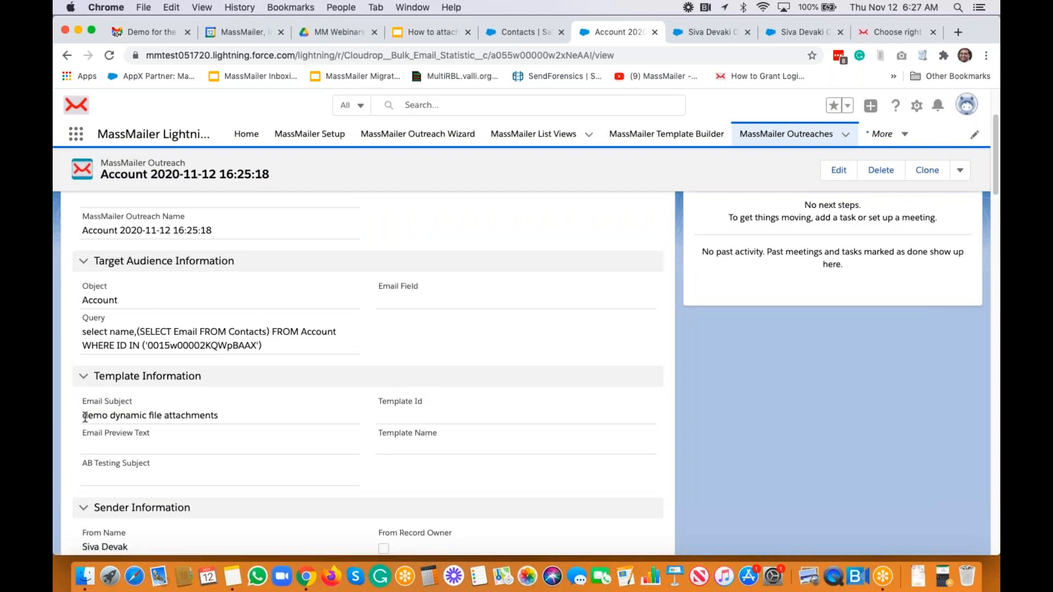
left_click_drag(85, 417, 214, 418)
key("super+c")
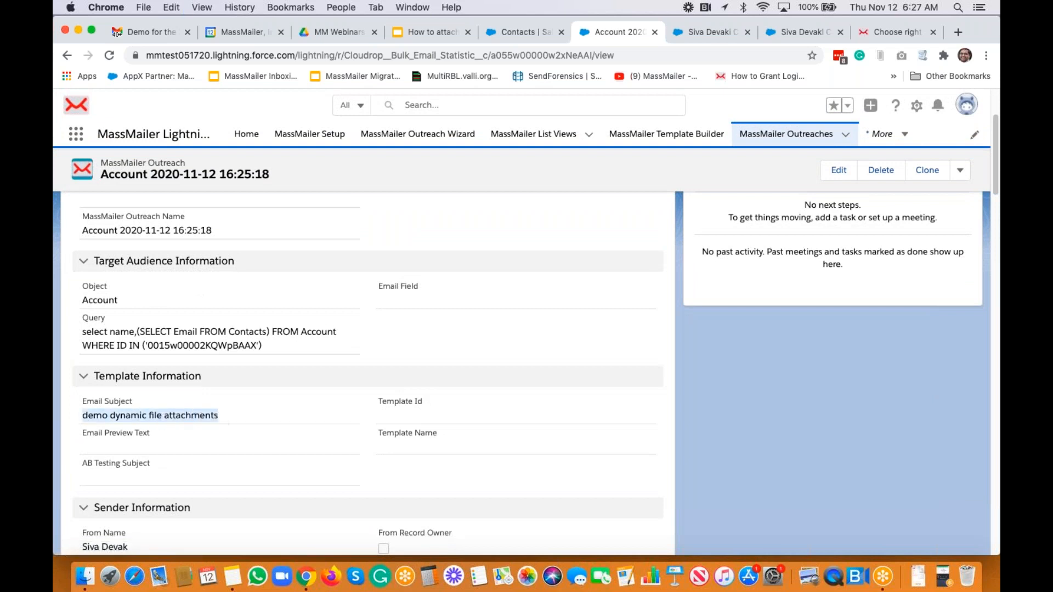
left_click(146, 34)
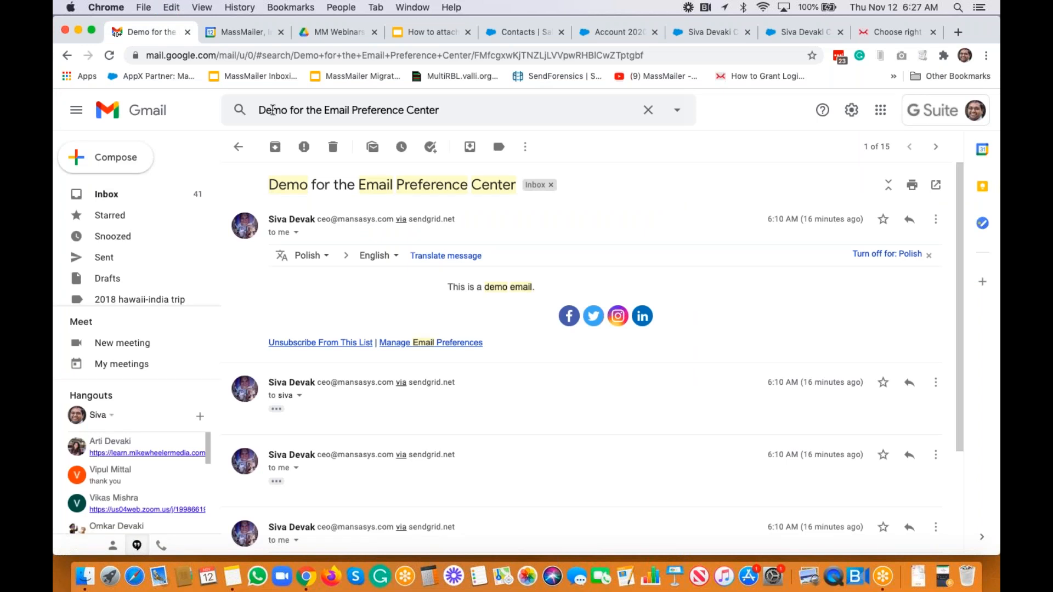
triple_click(273, 110)
key("super+v")
key("Return")
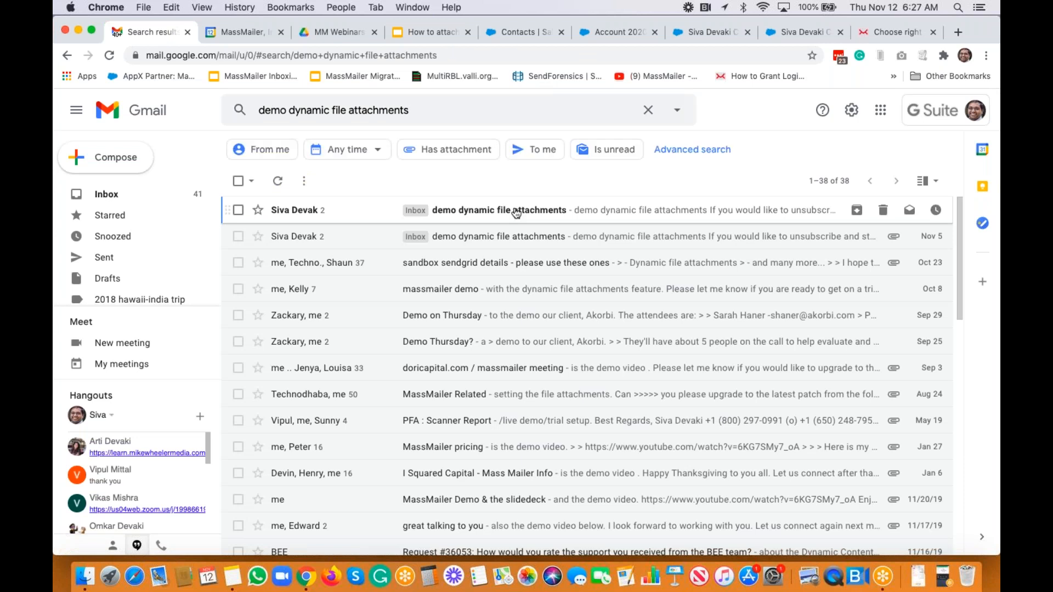
Open the newest "demo dynamic file attachments" conversation and examine the file attached to each message.
left_click(516, 214)
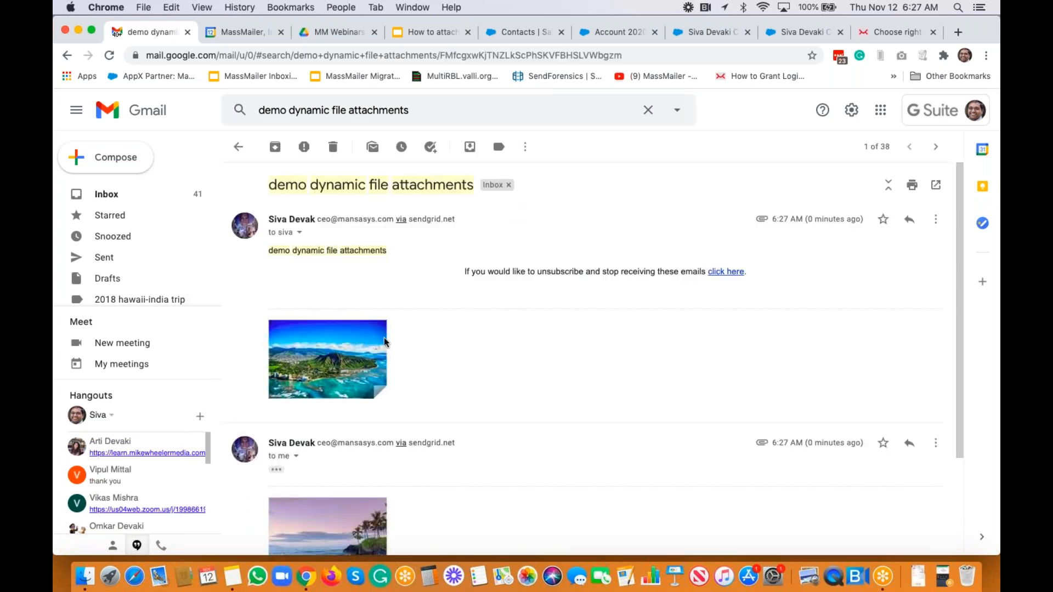
scroll(407, 282, "down", 2)
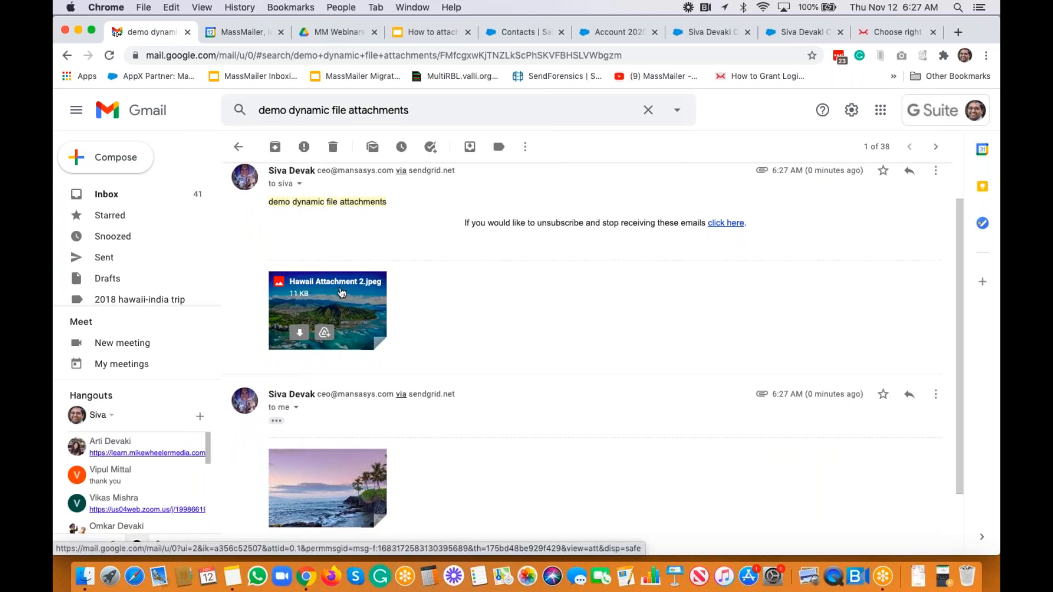
scroll(341, 293, "down", 3)
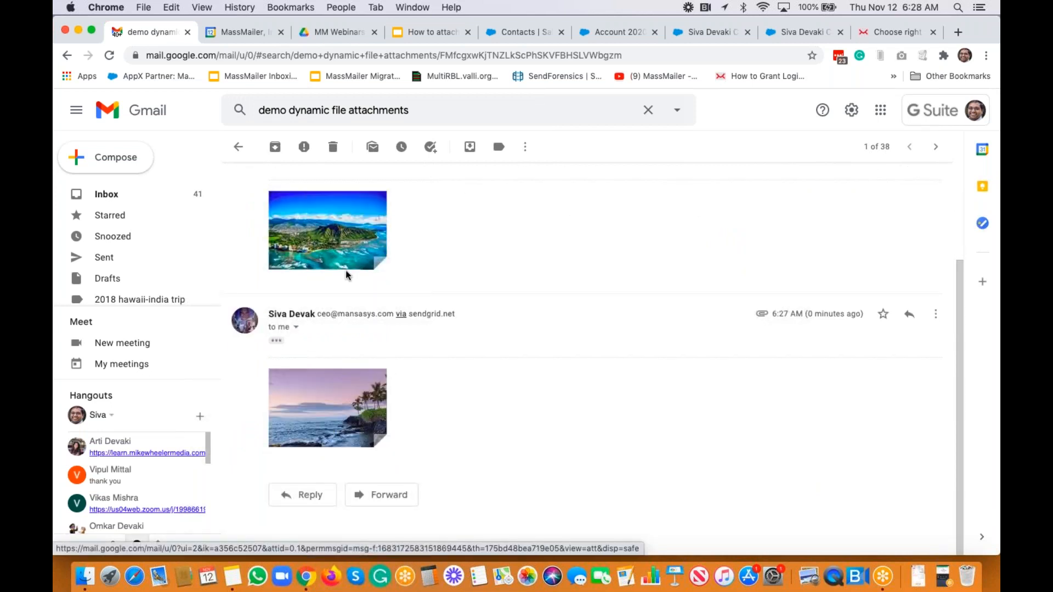
mouse_move(342, 263)
scroll(343, 263, "up", 2)
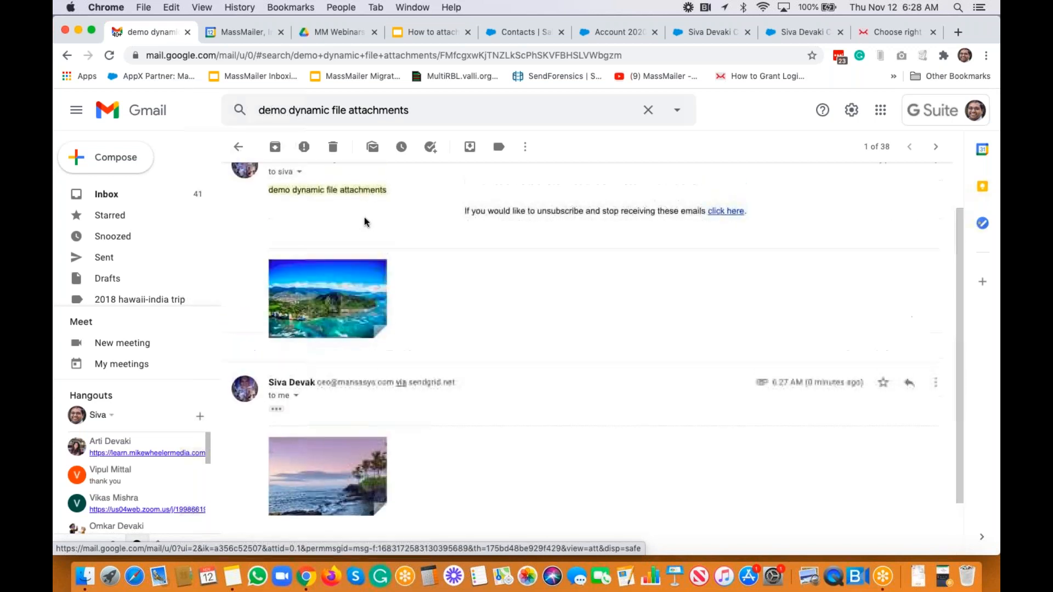
mouse_move(360, 451)
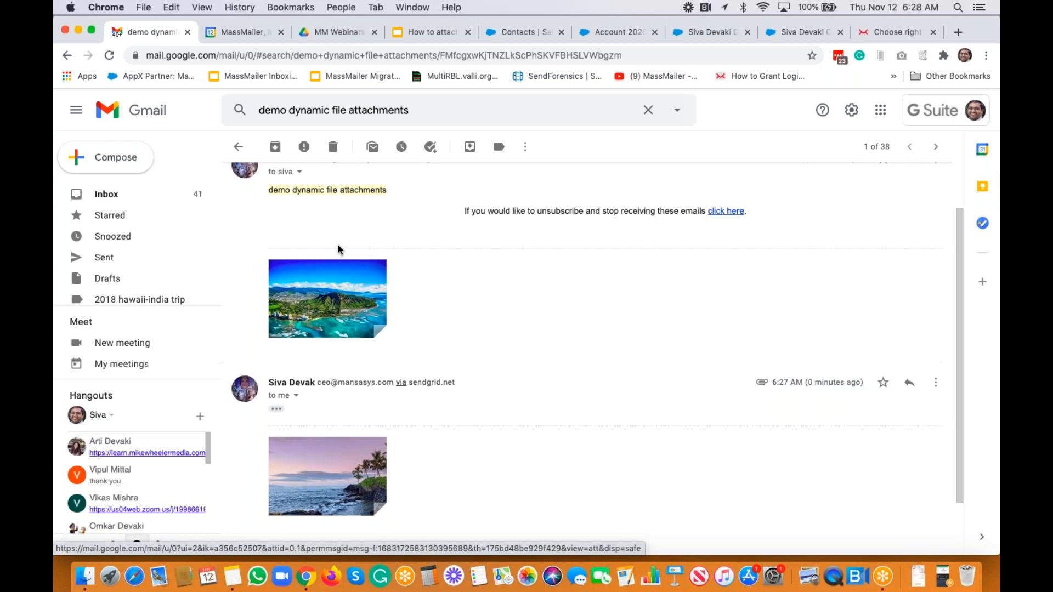
Check the recipient details of both messages in the conversation, closing the details when done.
scroll(338, 245, "up", 2)
left_click(300, 220)
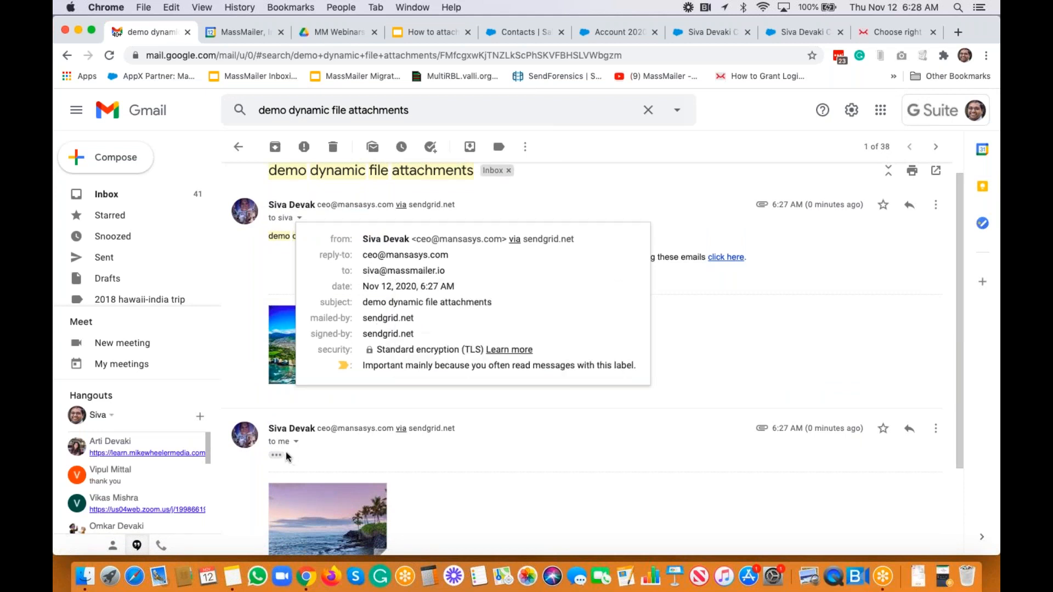
left_click(298, 442)
scroll(300, 444, "down", 1)
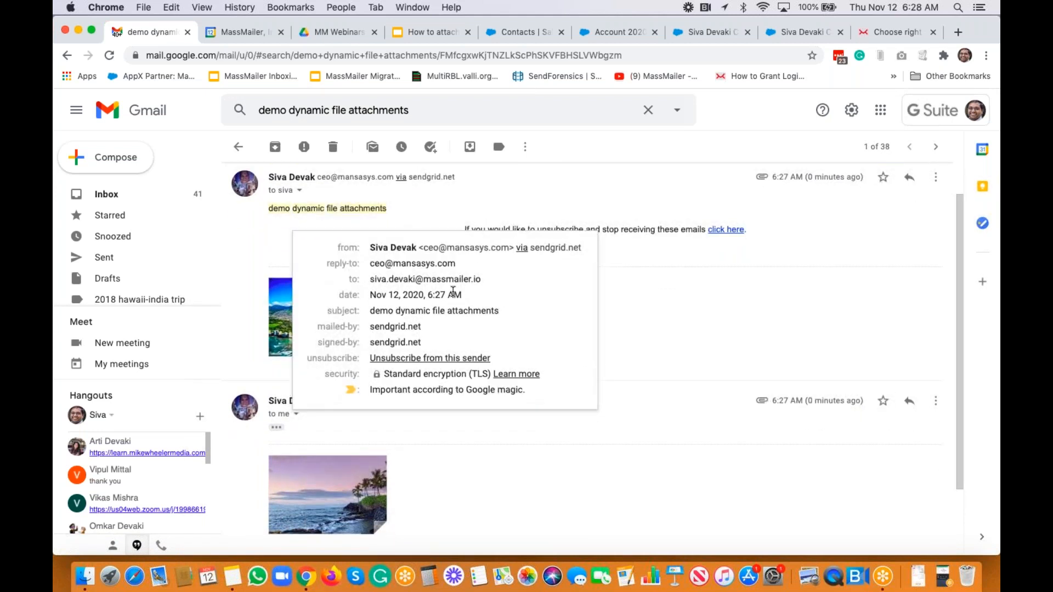
mouse_move(435, 272)
left_click(654, 245)
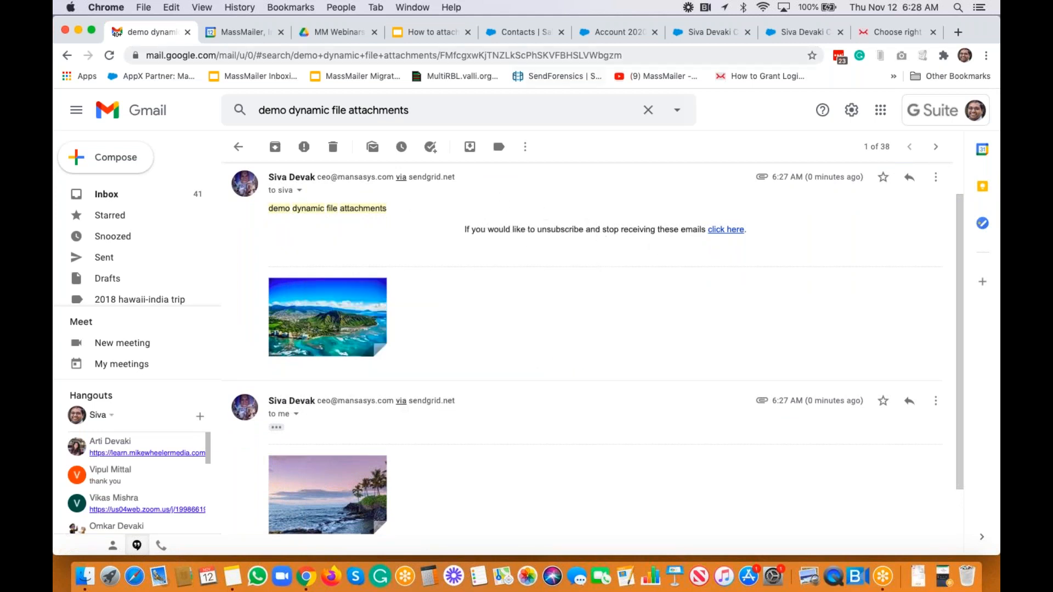
Switch back to Salesforce, search for "MM" and open the MM account record.
left_click(622, 29)
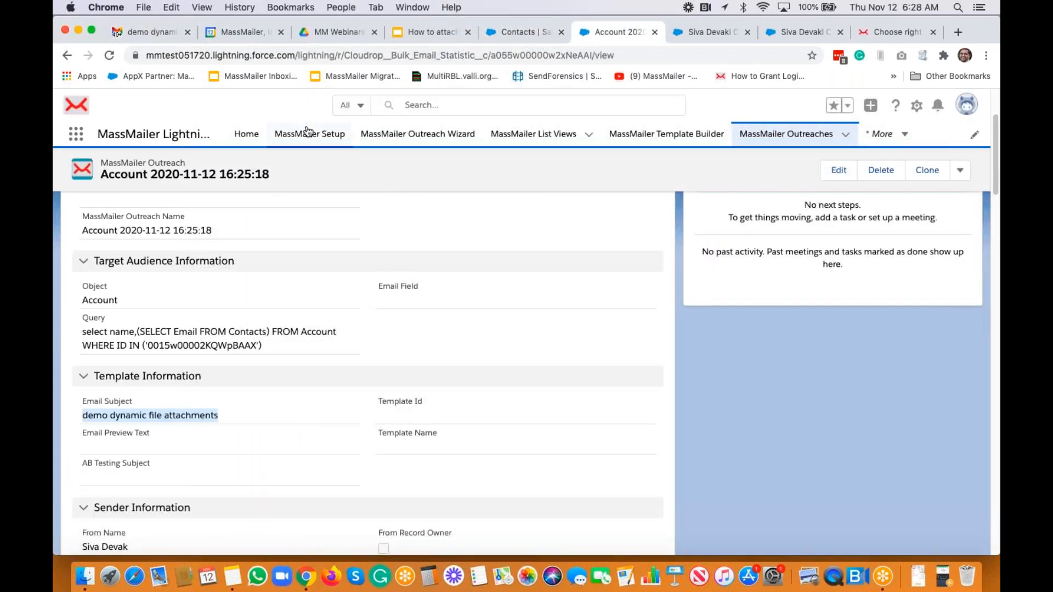
left_click(289, 116)
left_click(529, 33)
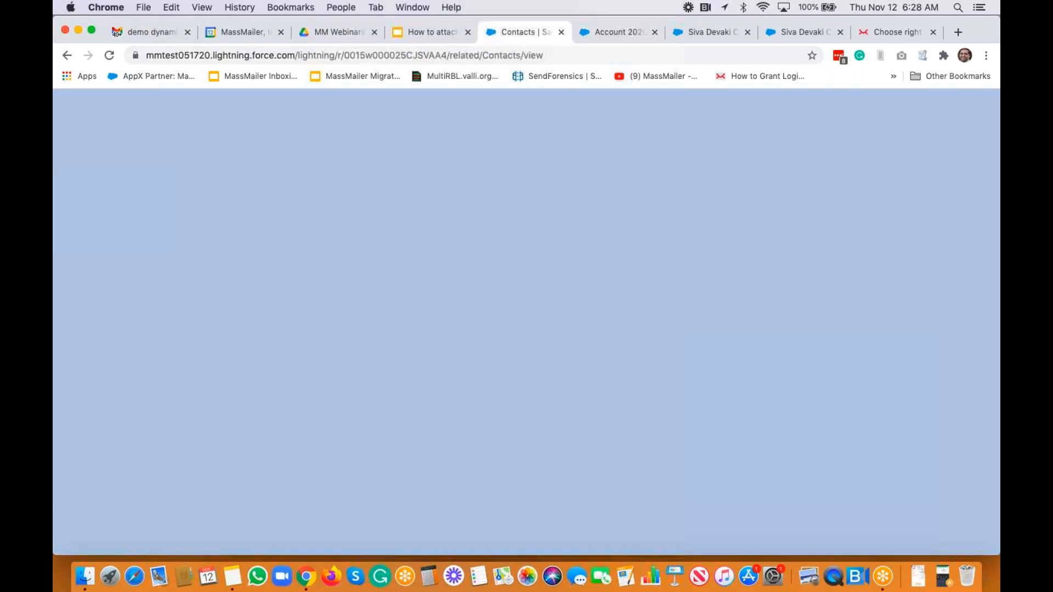
left_click(465, 108)
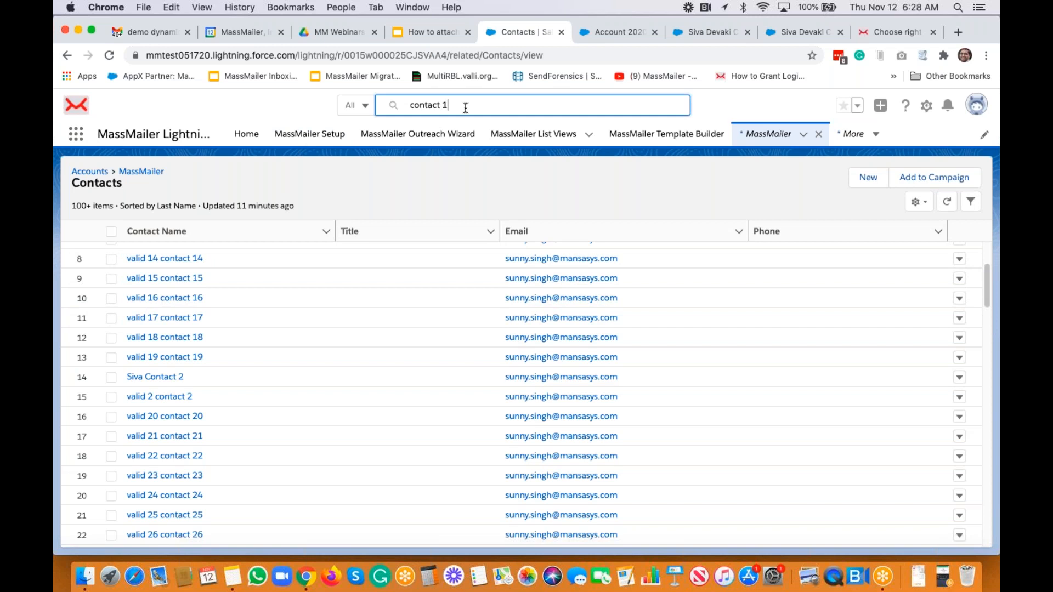
type("MM")
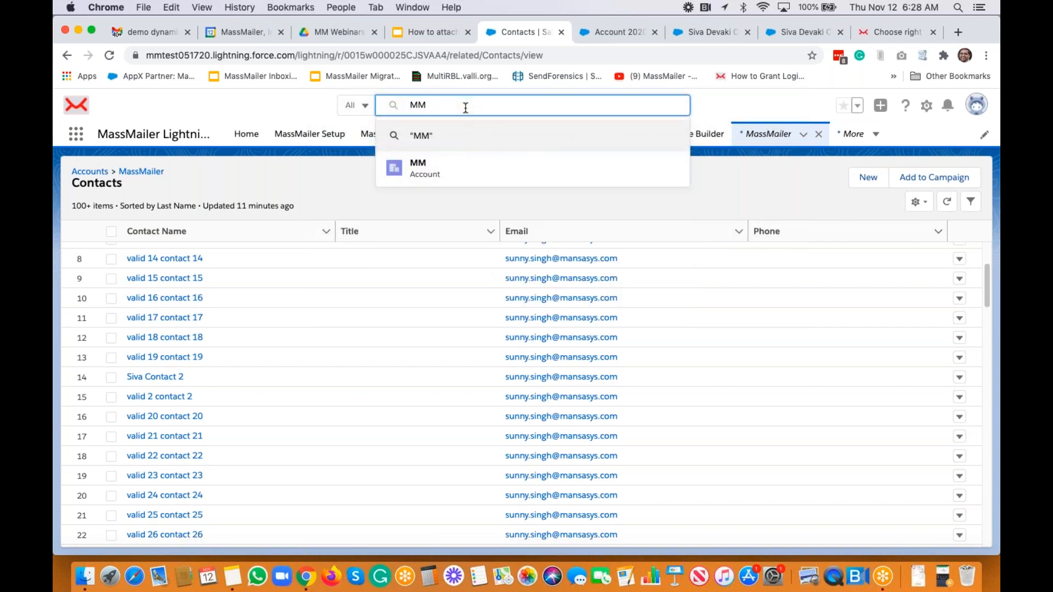
left_click(440, 170)
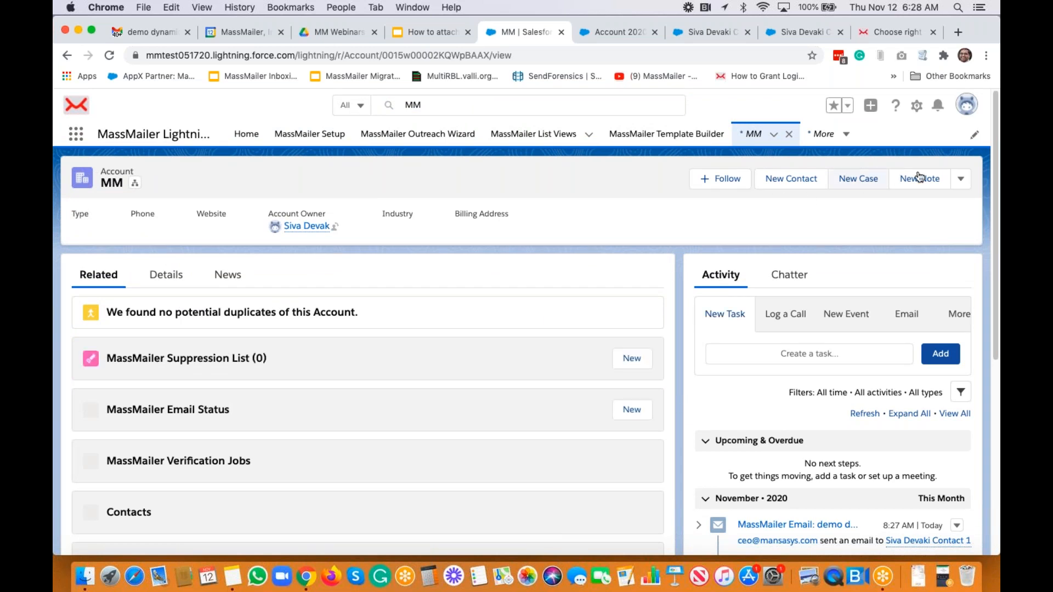
Start a Send Via MassMailer outreach from the MM account, keeping the default campaign name and the Email channel.
left_click(960, 178)
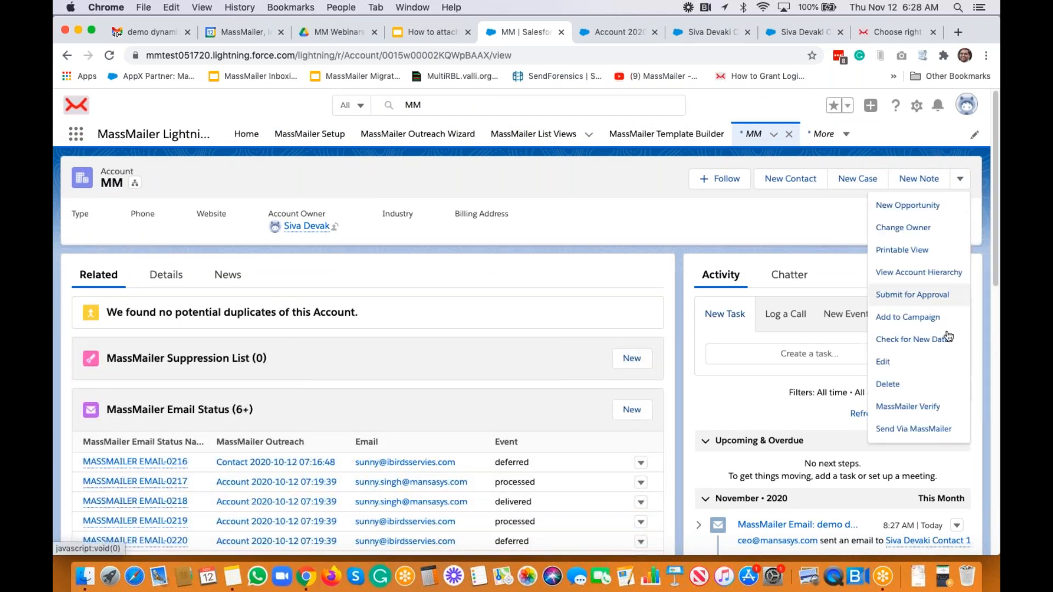
left_click(900, 431)
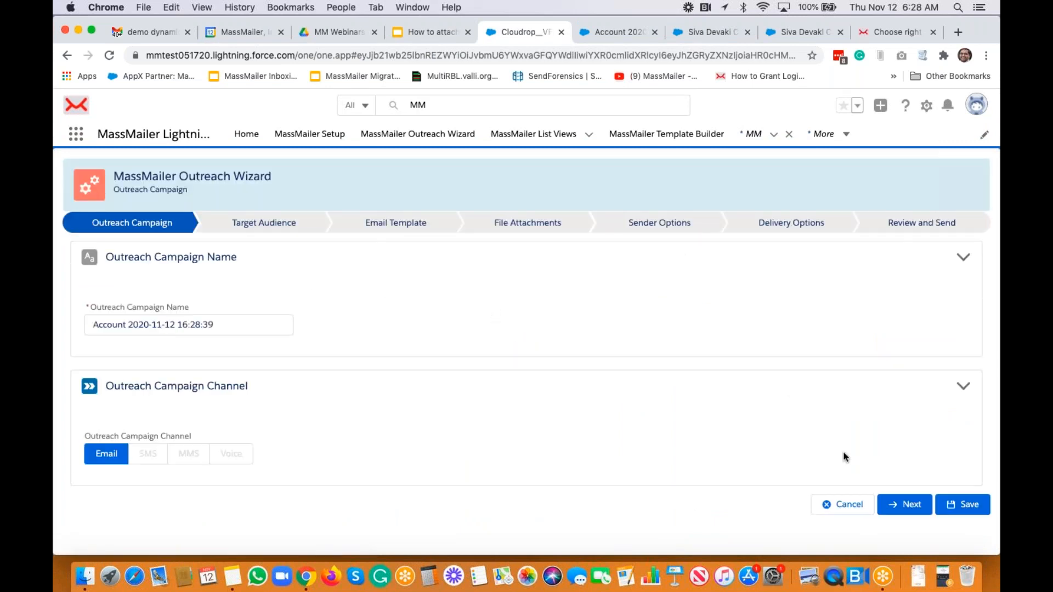
left_click(902, 504)
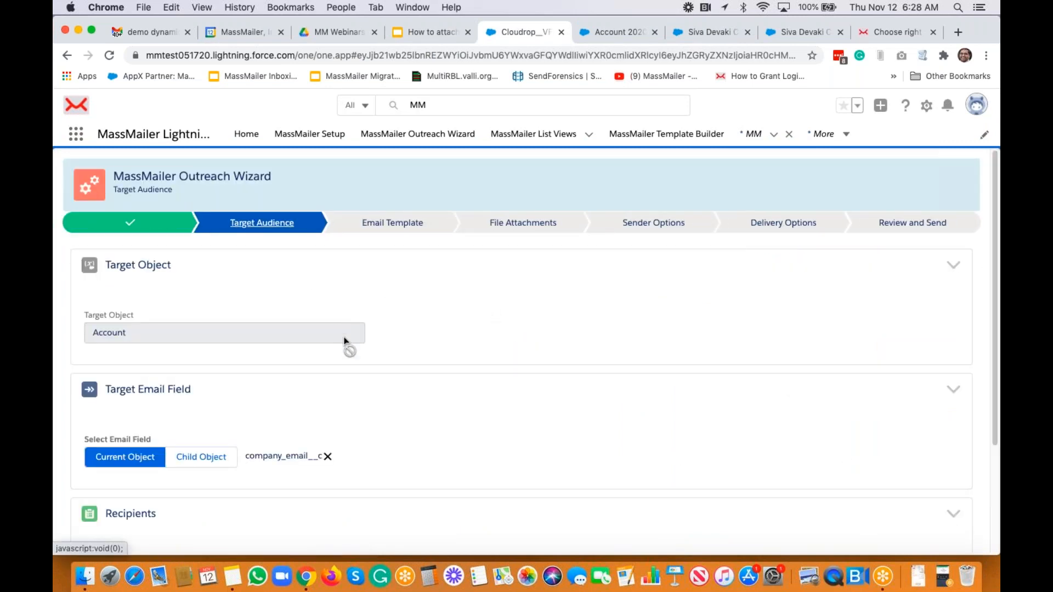
Target the Email field of the child object Contact (AccountId) and continue to the email template stage.
scroll(357, 403, "down", 3)
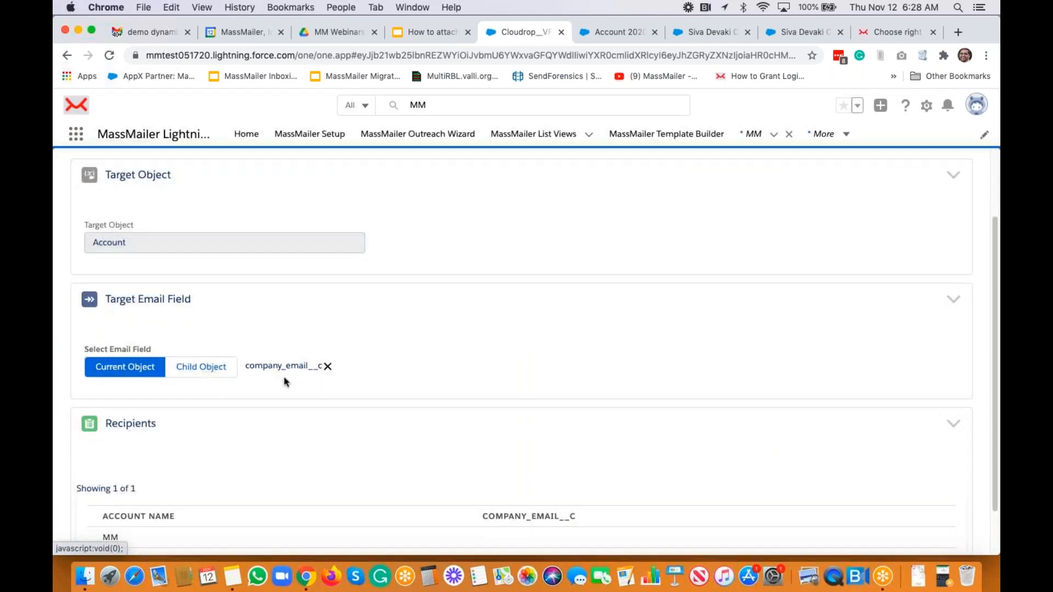
left_click(366, 460)
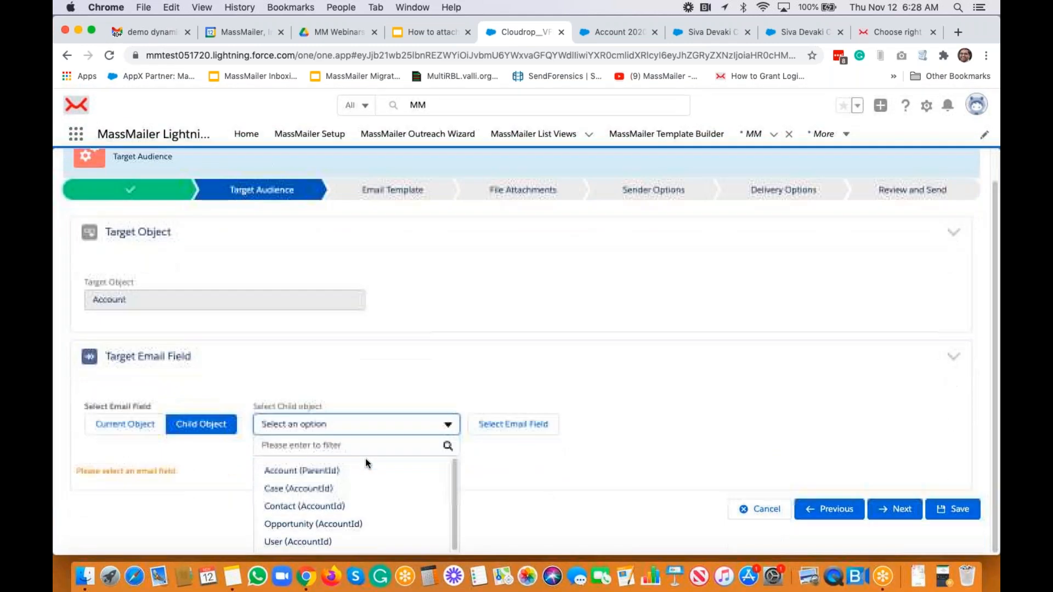
left_click(324, 508)
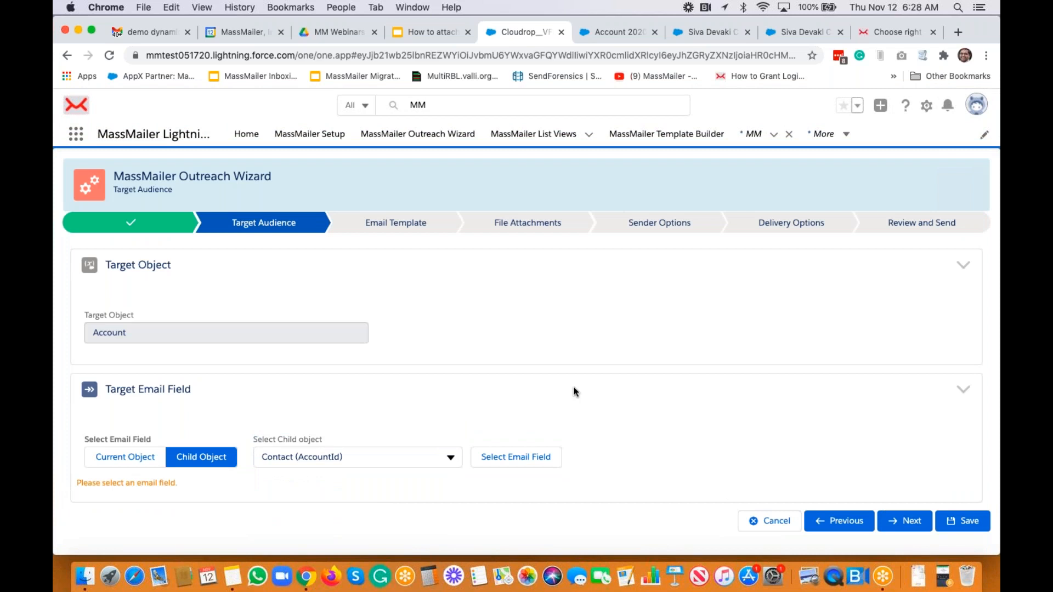
left_click(533, 457)
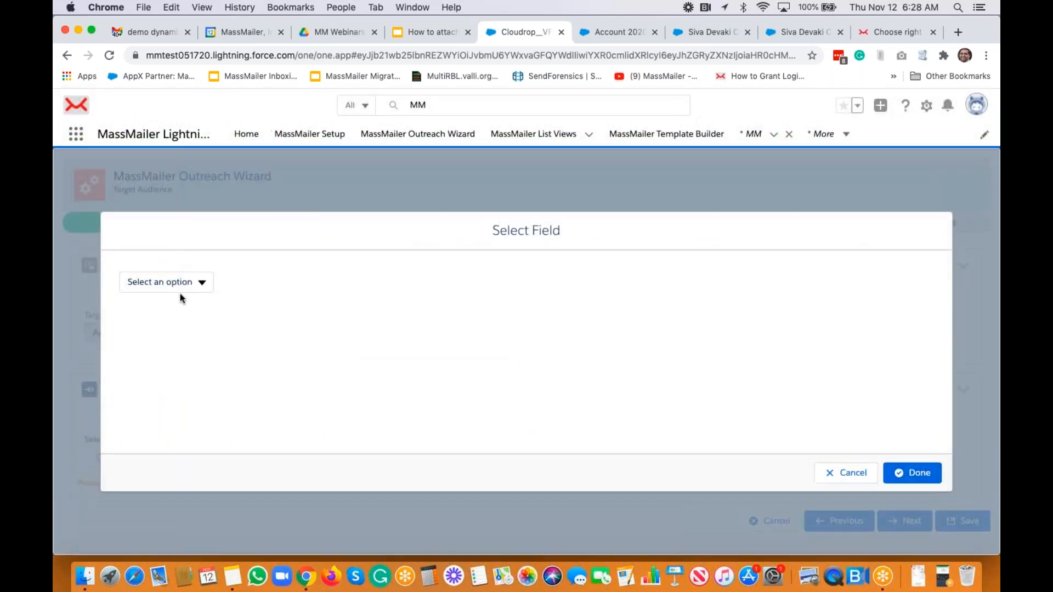
left_click(175, 282)
left_click(163, 403)
left_click(903, 476)
scroll(549, 342, "down", 1)
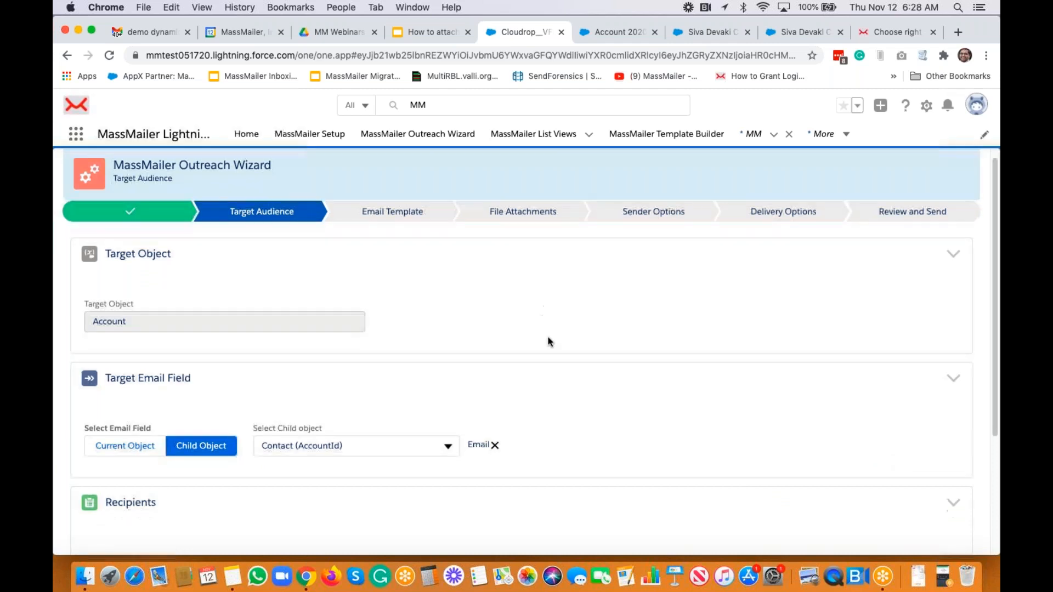
scroll(548, 342, "down", 3)
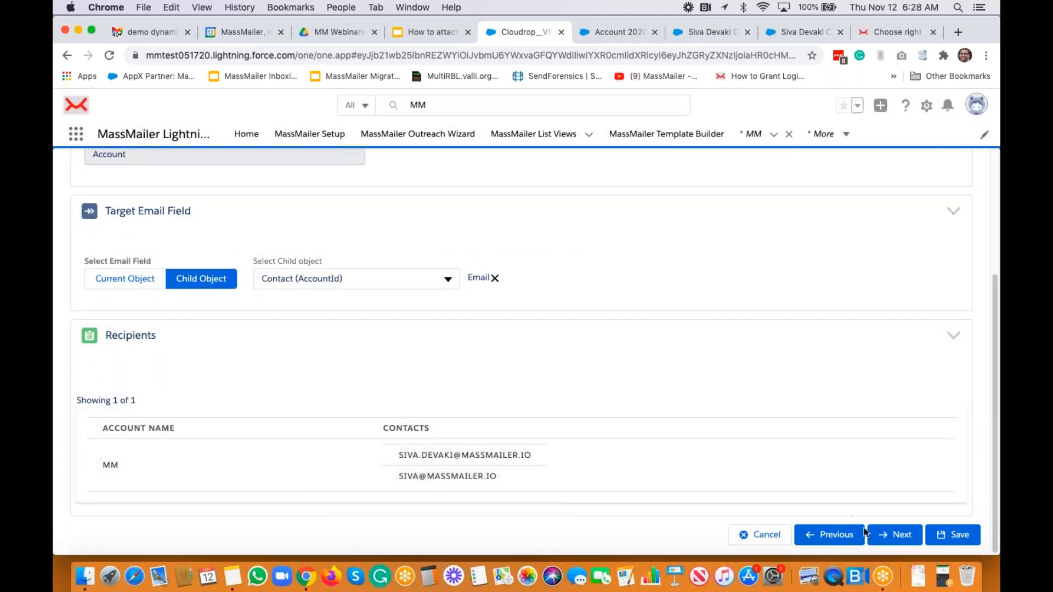
left_click(895, 538)
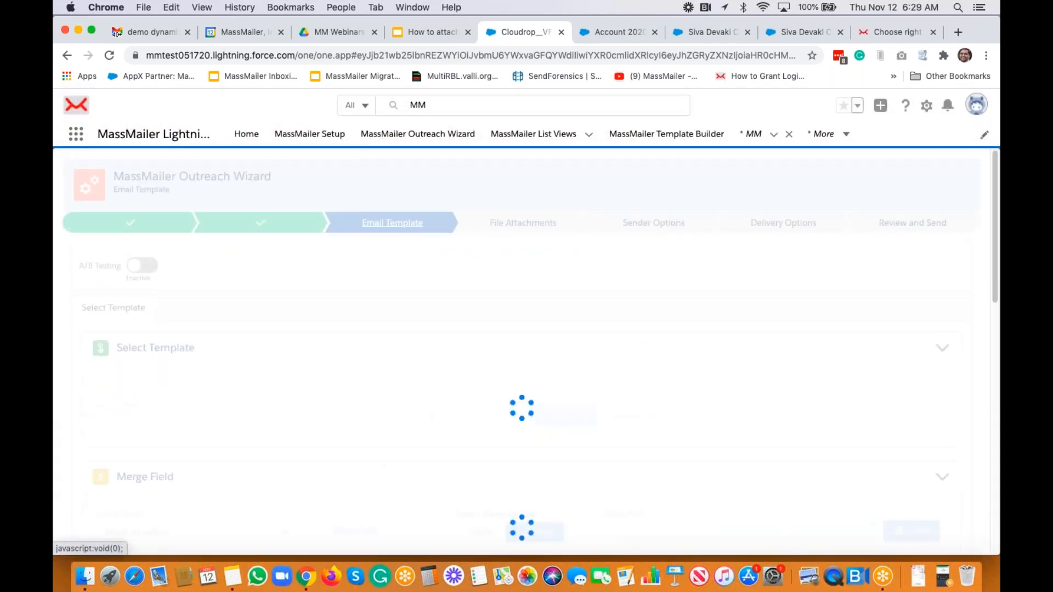
Set the email subject to "demo dynamic files as email attachments" and copy it.
scroll(277, 342, "down", 5)
left_click(147, 353)
type("demo dynamic file attachments")
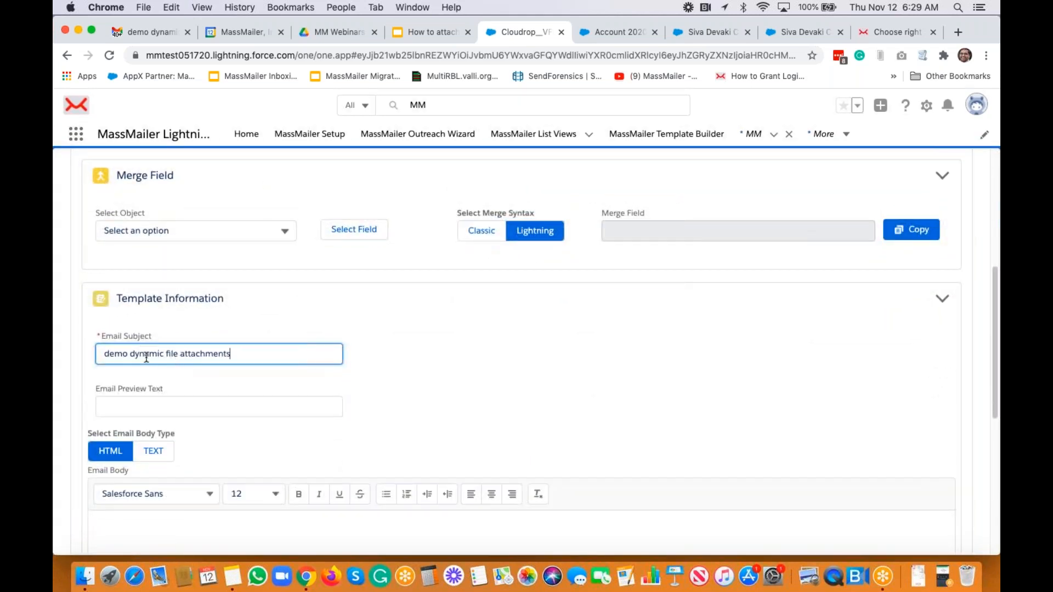
left_click_drag(183, 354, 244, 355)
key("BackSpace")
key("super+a")
key("super+c")
Paste the copied subject text into the email body and continue to the file attachments stage.
left_click(277, 524)
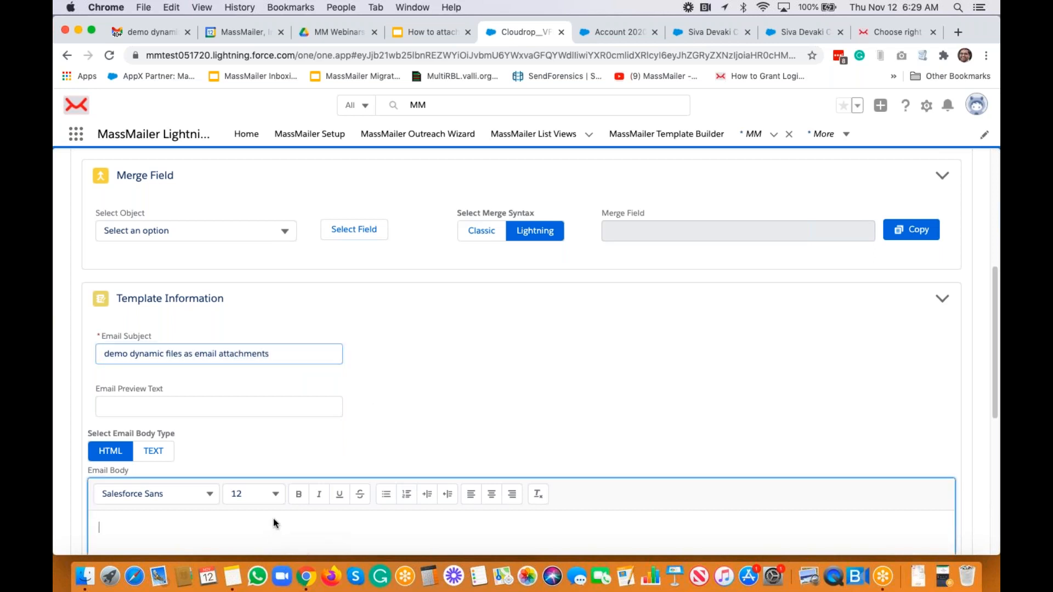
key("super+v")
left_click(444, 429)
scroll(377, 378, "down", 3)
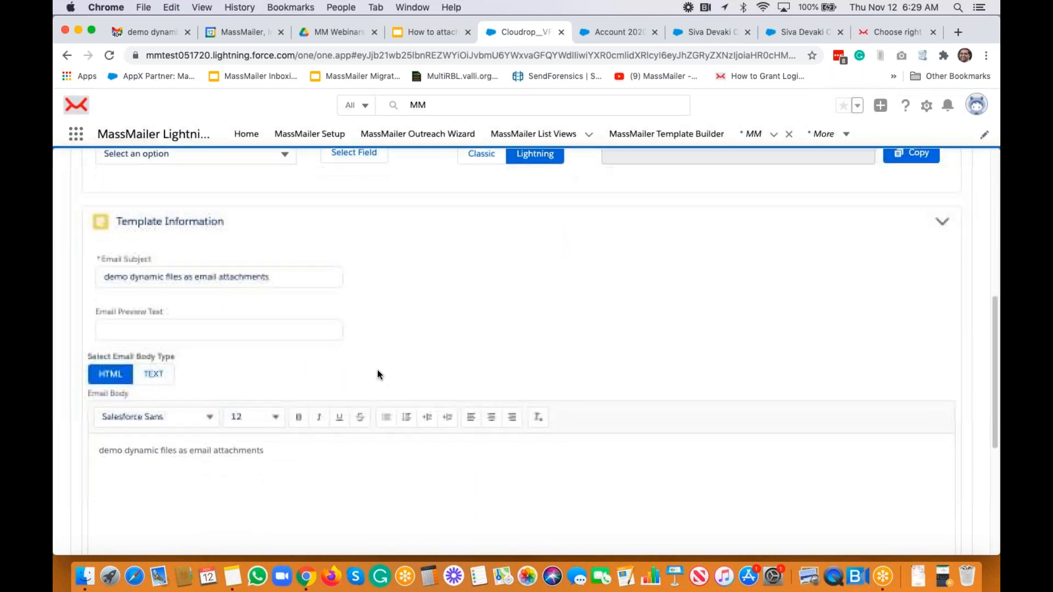
scroll(490, 327, "down", 5)
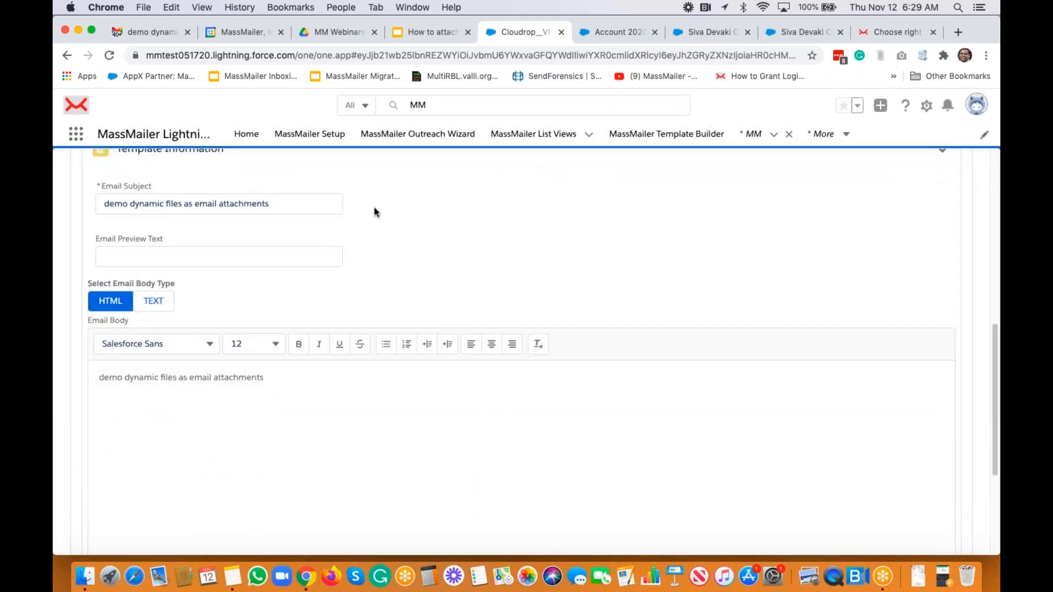
scroll(658, 308, "down", 2)
left_click(900, 535)
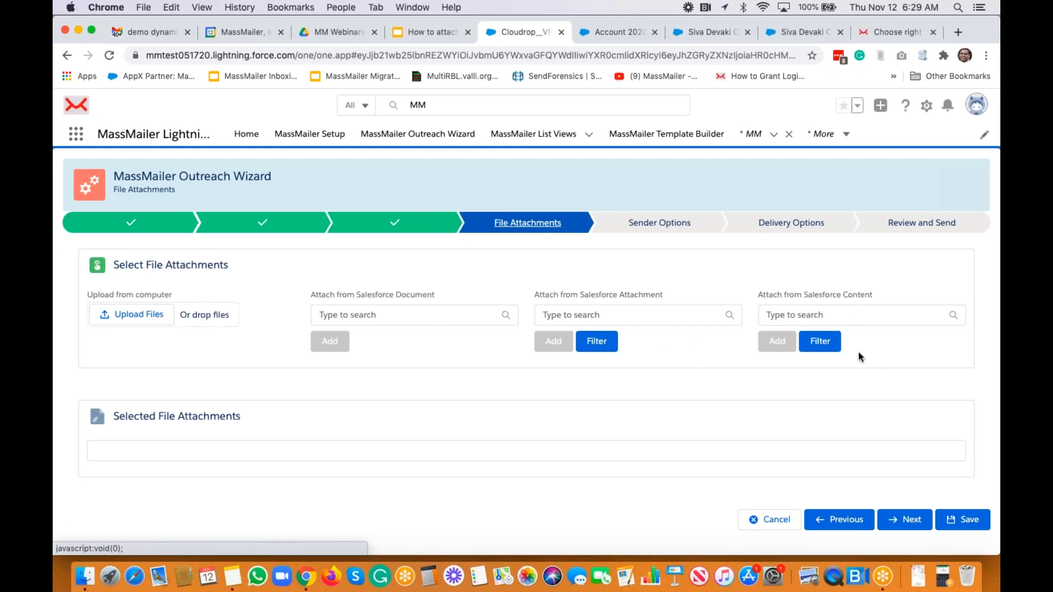
Create a filter for attachments from Salesforce Content on the current object and choose Document > Title as the filter field.
left_click(820, 342)
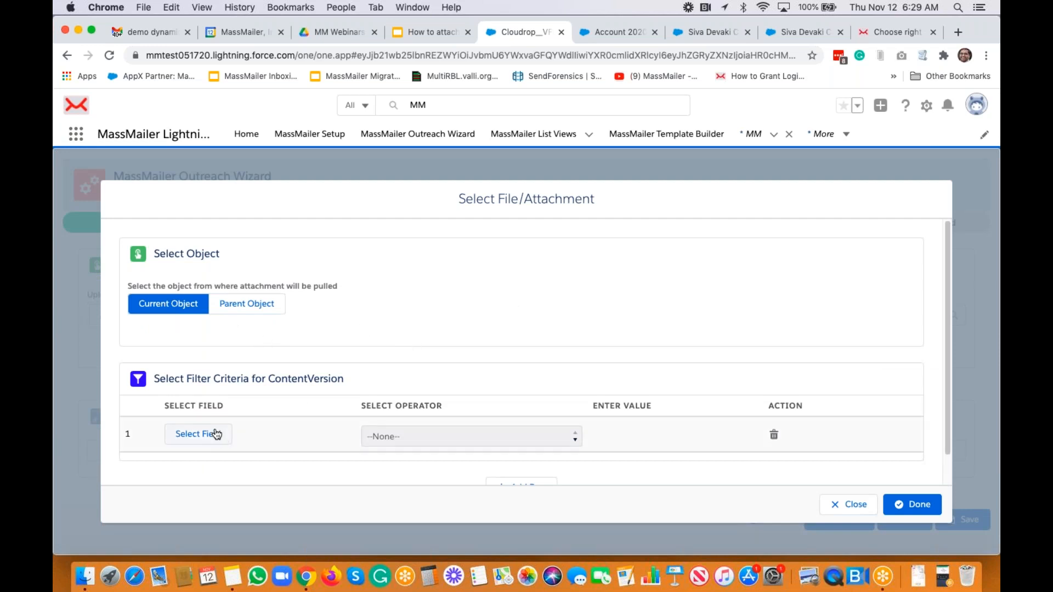
left_click(198, 434)
left_click(217, 281)
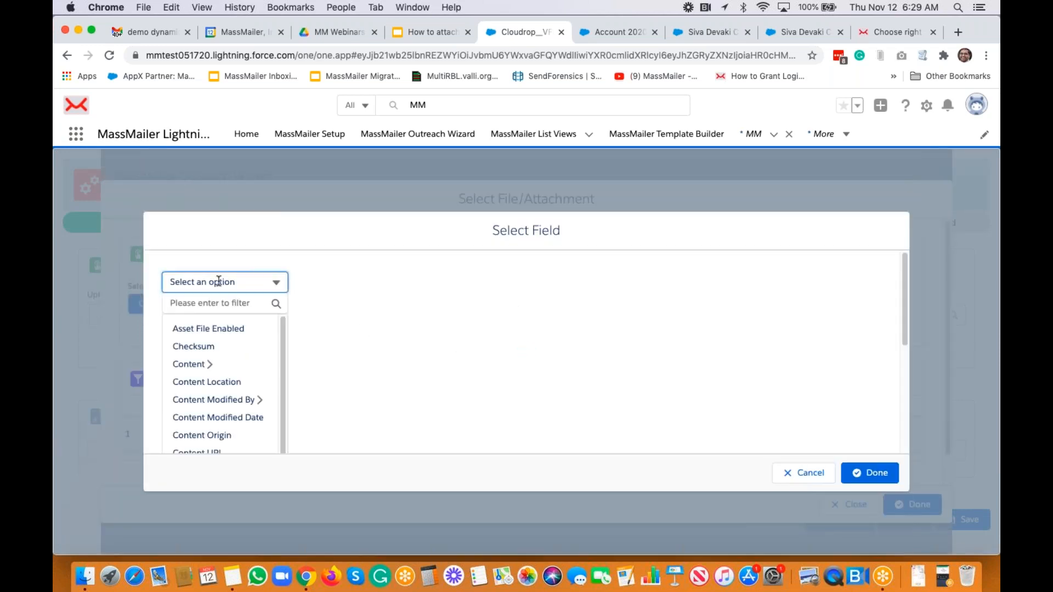
scroll(236, 367, "down", 4)
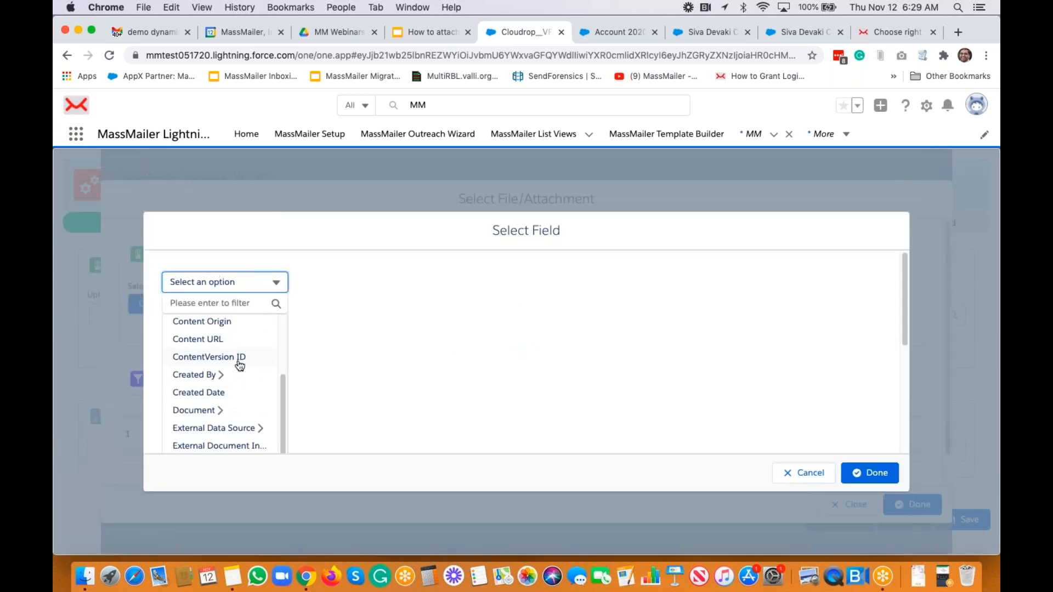
left_click(220, 374)
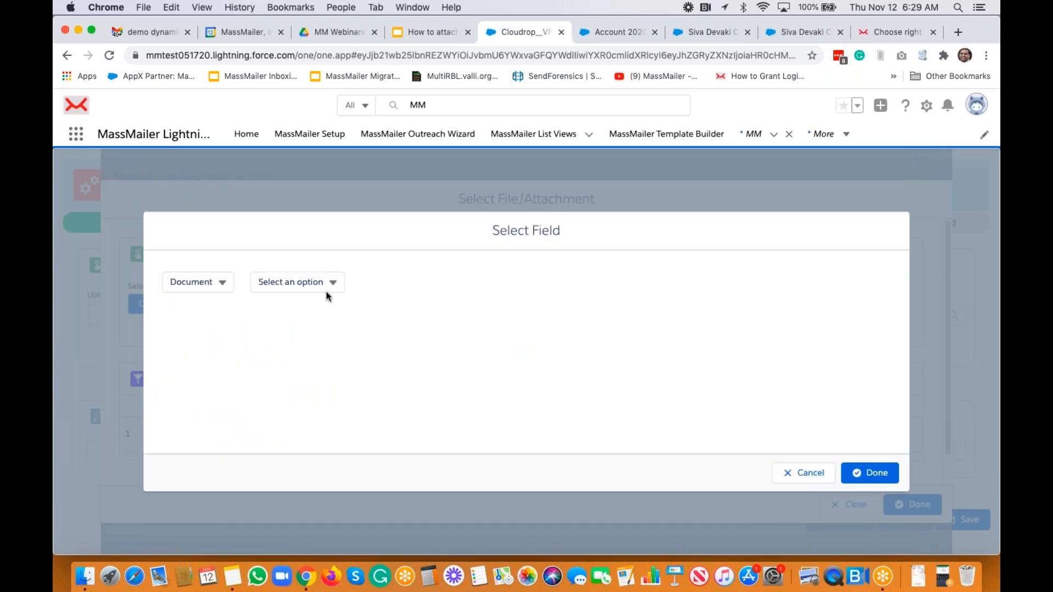
left_click(326, 292)
scroll(323, 357, "down", 10)
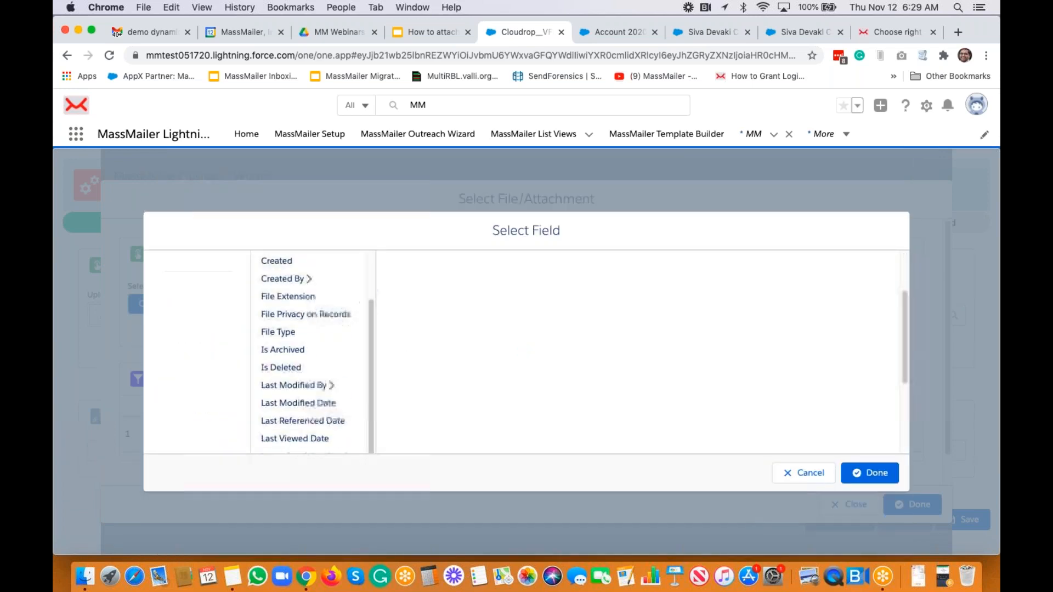
scroll(328, 351, "down", 2)
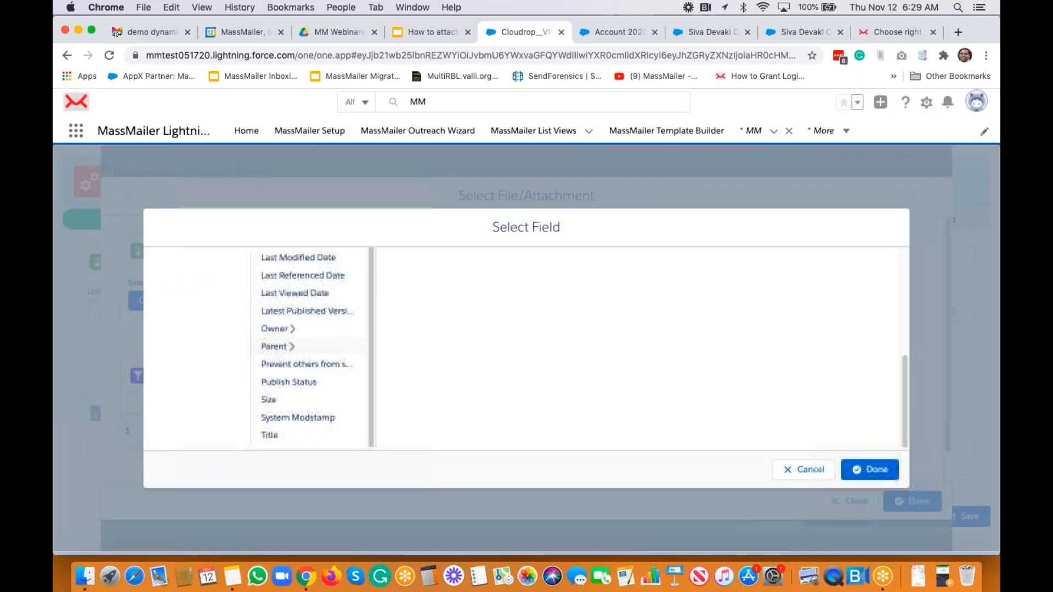
left_click(306, 440)
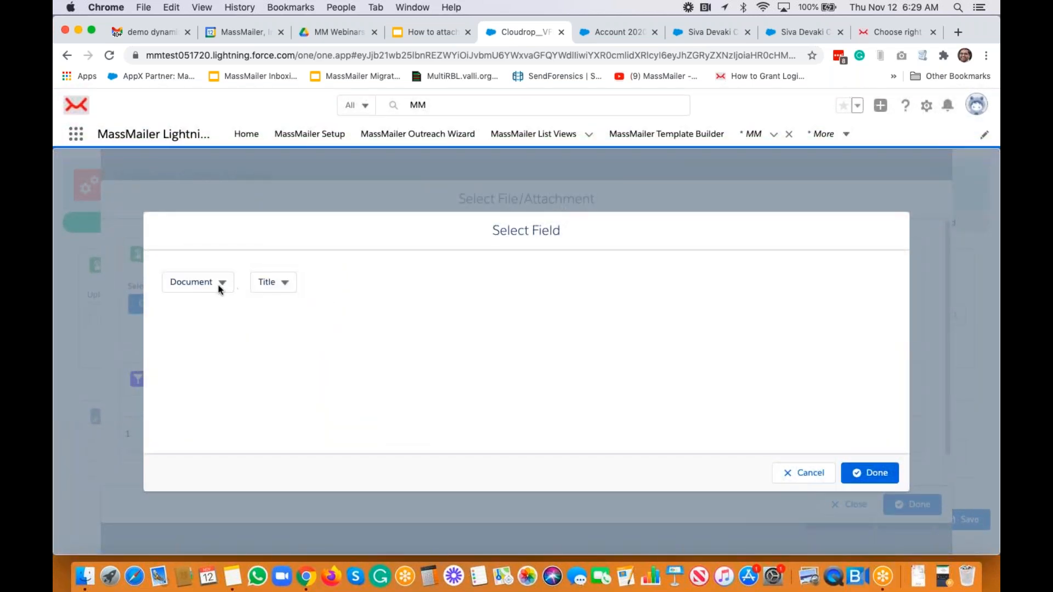
left_click(219, 289)
scroll(242, 361, "up", 5)
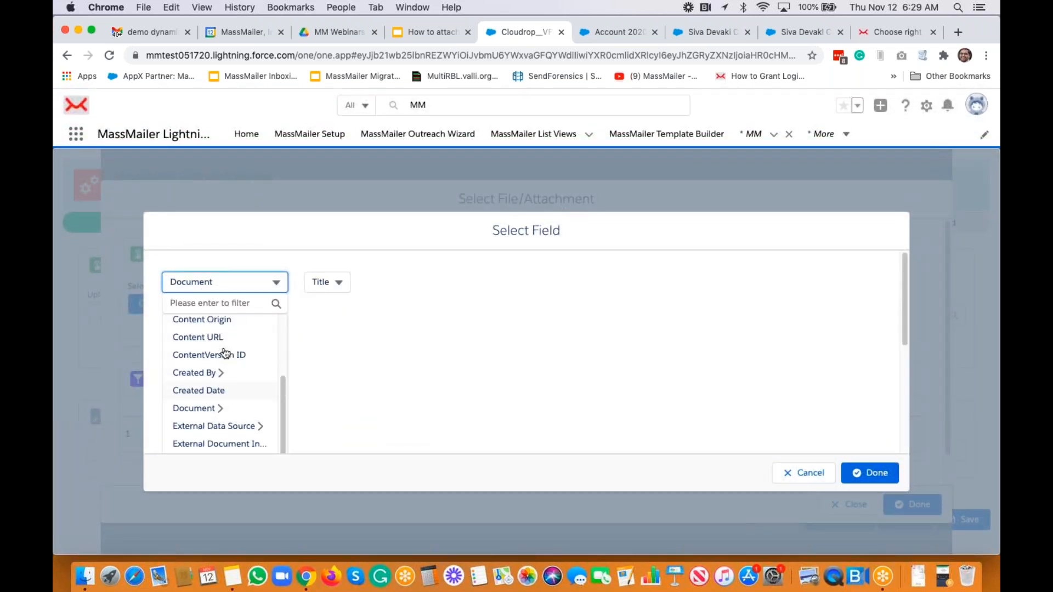
scroll(225, 353, "down", 5)
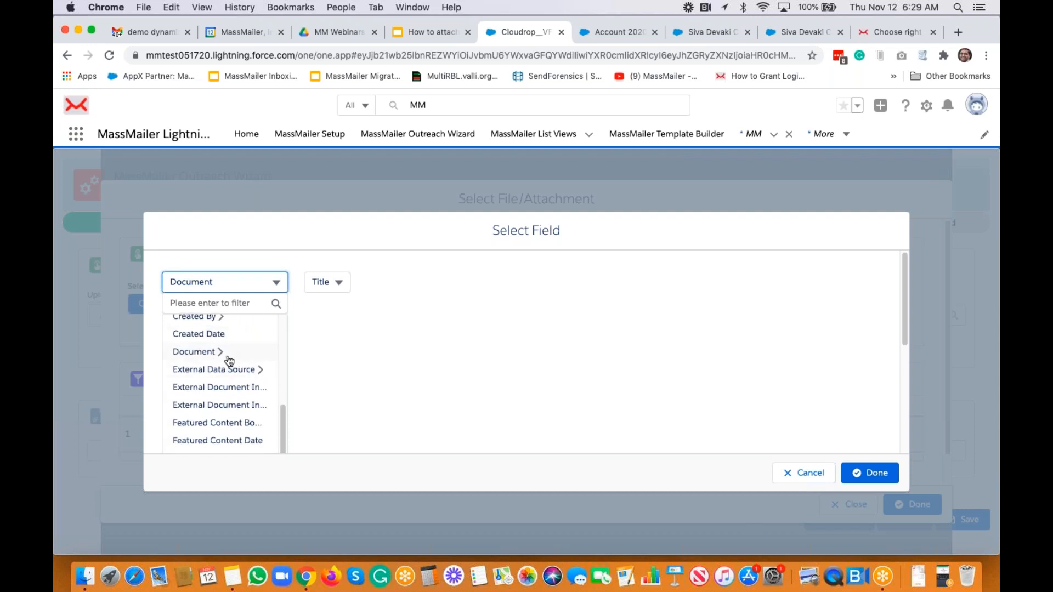
left_click(332, 295)
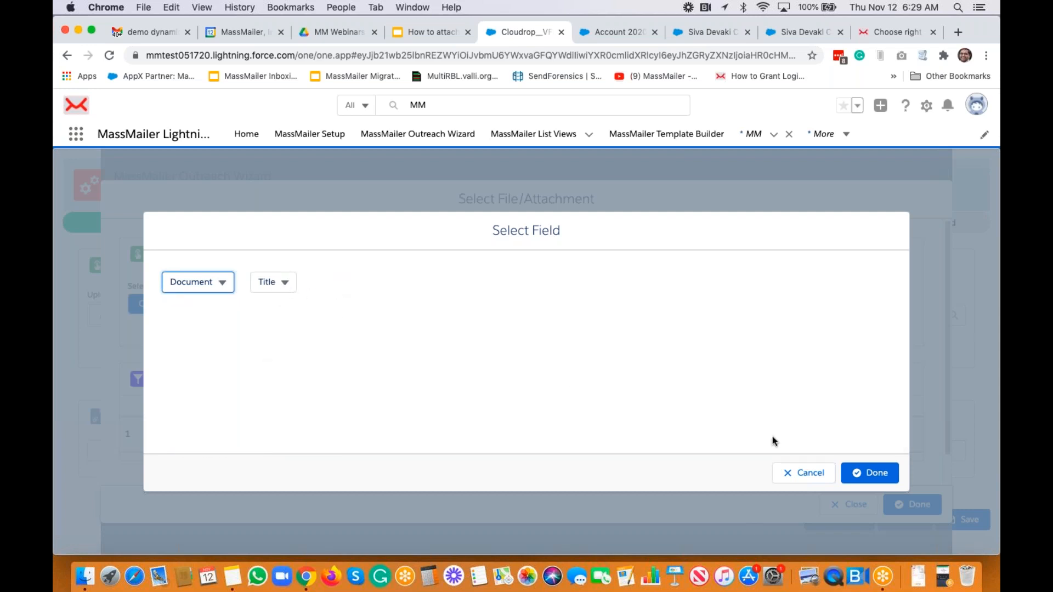
Apply the Document Title field to the filter, with the operator Contains and the value "file", and save the filter.
left_click(870, 473)
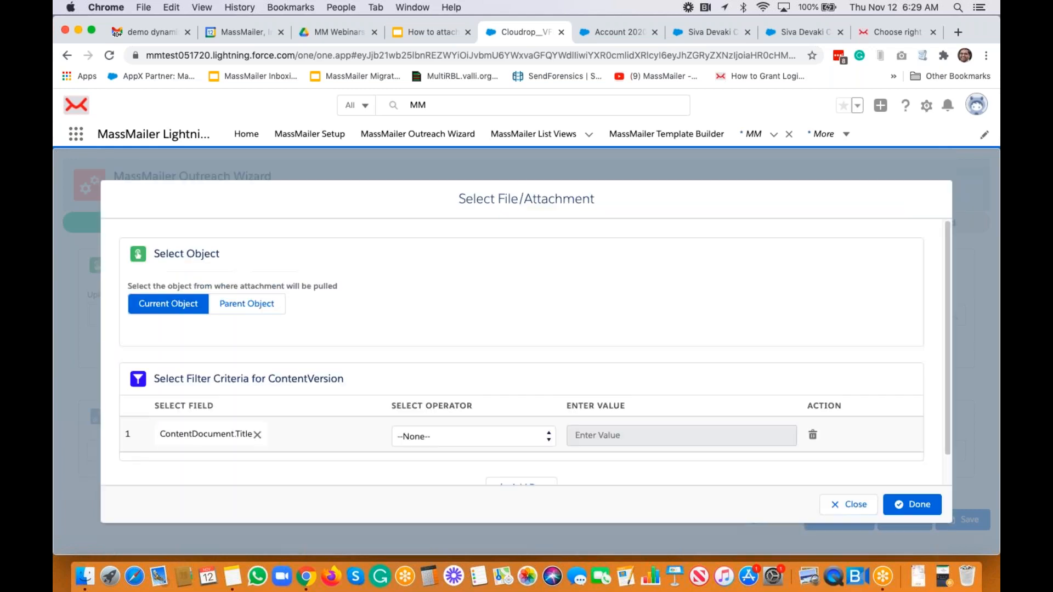
left_click(453, 437)
left_click(535, 468)
left_click(616, 436)
type("file")
left_click(645, 314)
left_click(864, 505)
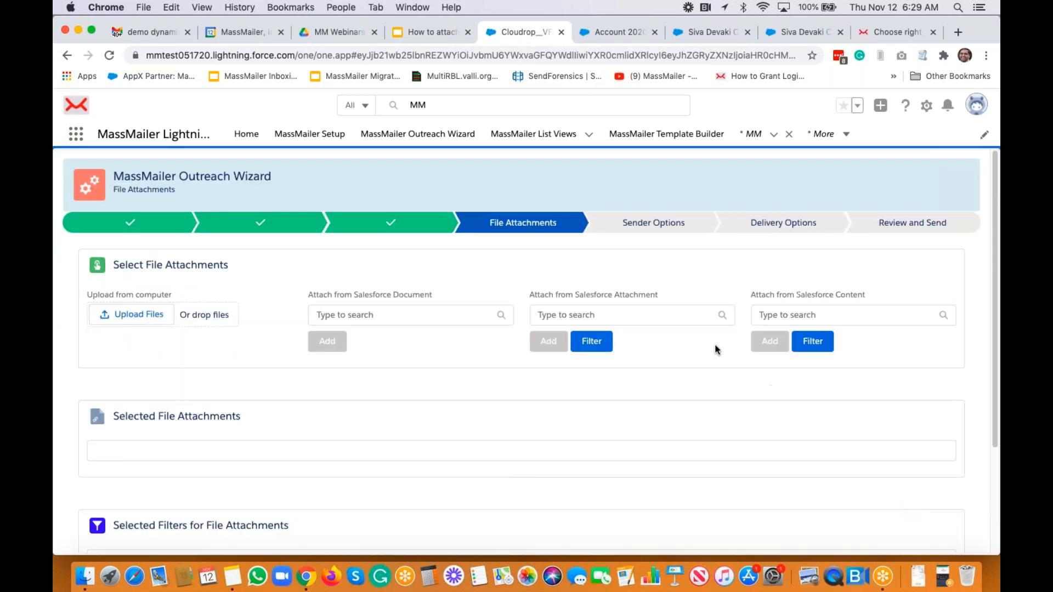
Accept the attachment filter and the default Logged In User sender settings, continuing to Delivery Options.
scroll(680, 360, "down", 3)
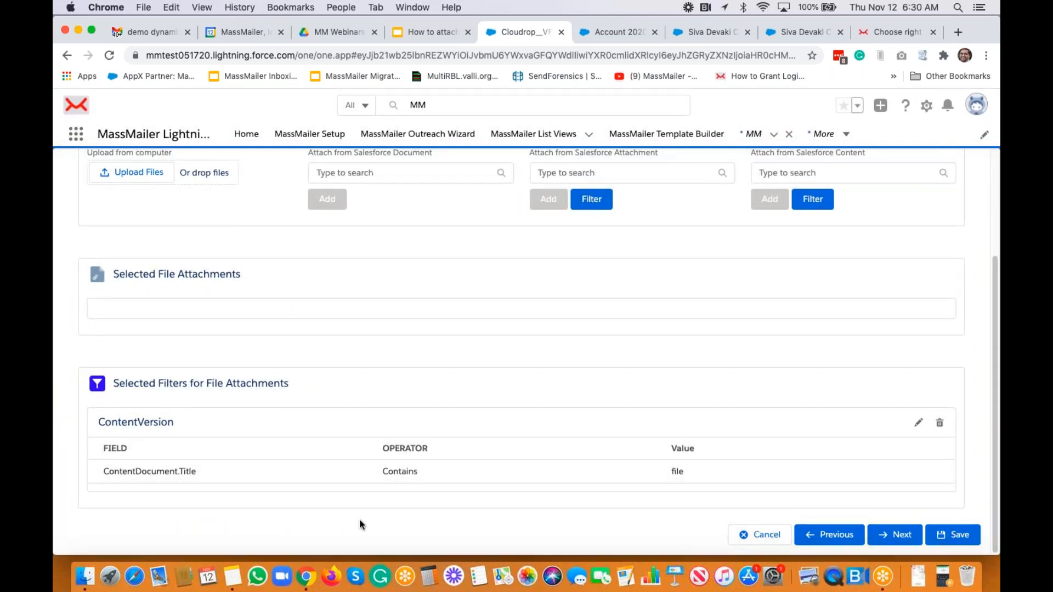
left_click(892, 535)
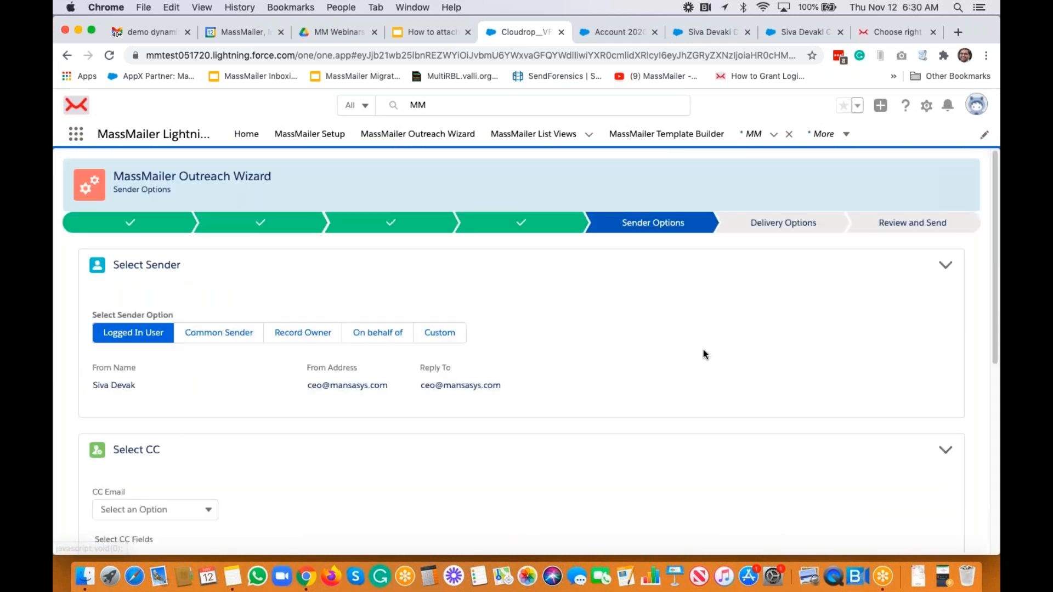
scroll(703, 350, "down", 7)
left_click(889, 533)
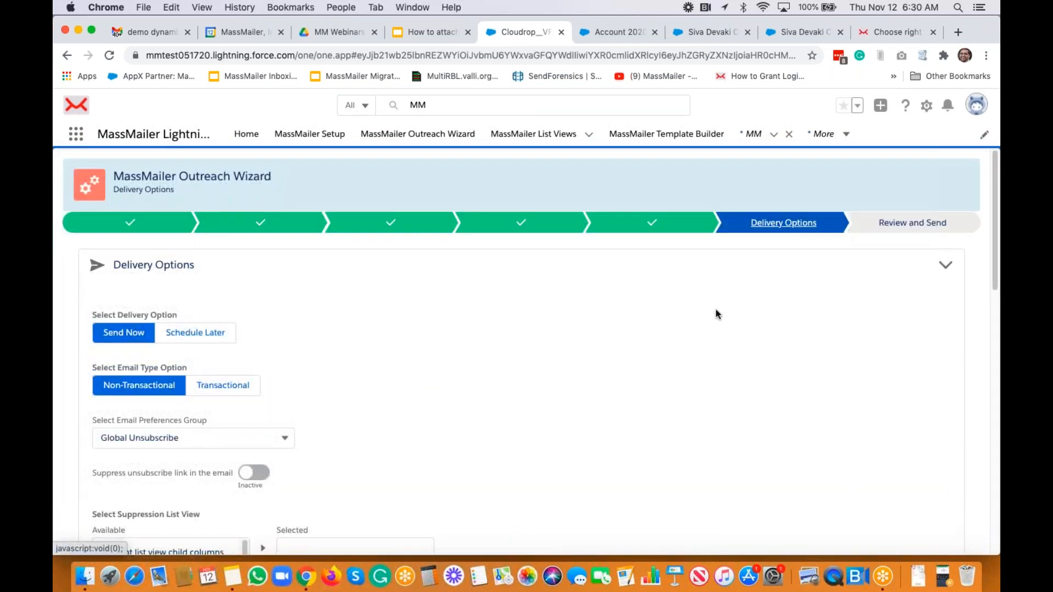
Keep the default delivery options, continue to Review and Send, and launch the outreach to the selected audience.
scroll(717, 314, "down", 15)
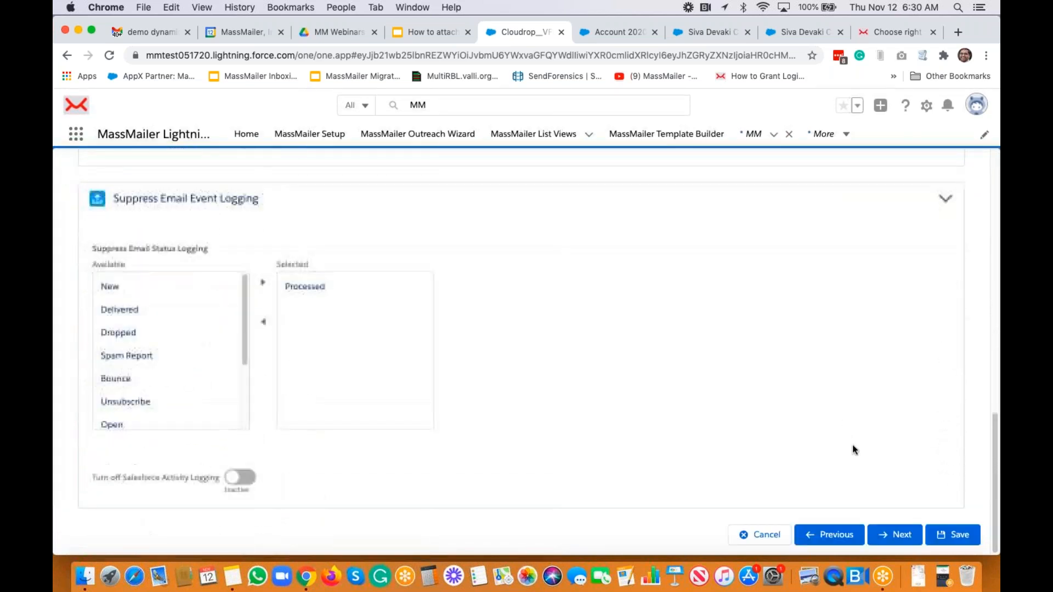
left_click(912, 542)
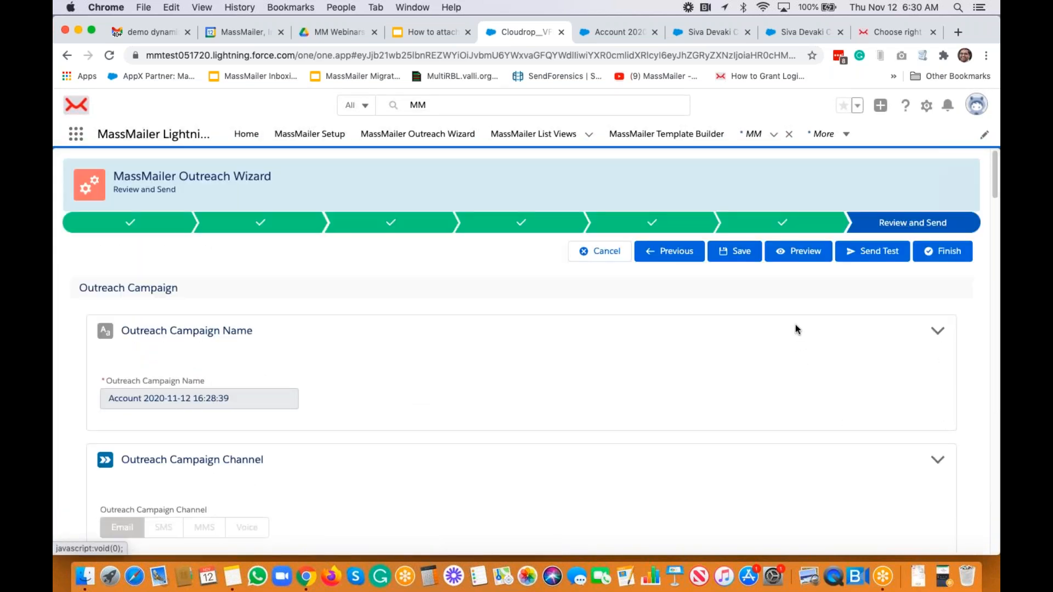
left_click(944, 251)
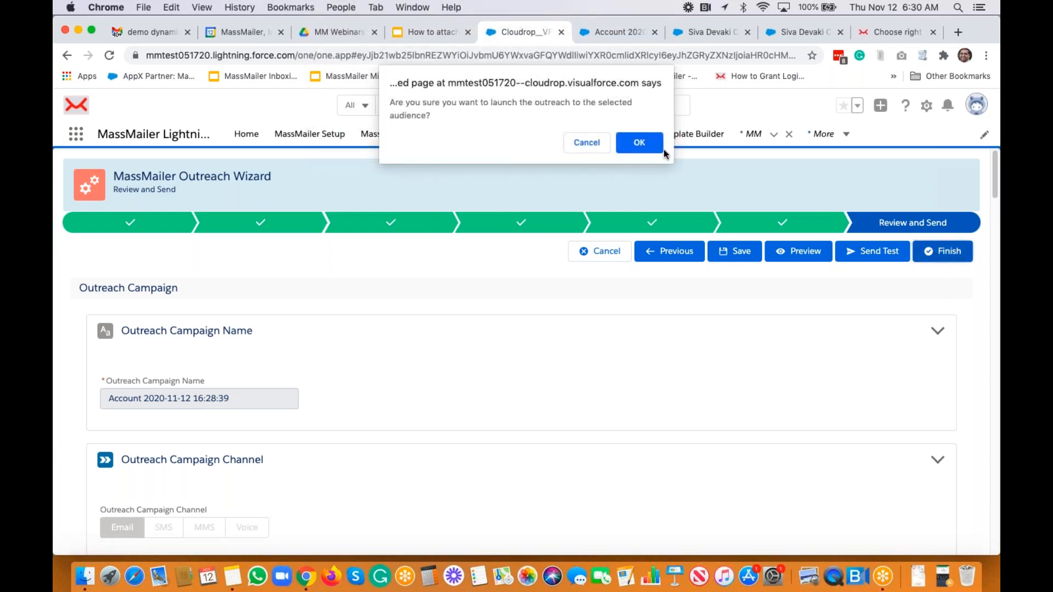
left_click(641, 142)
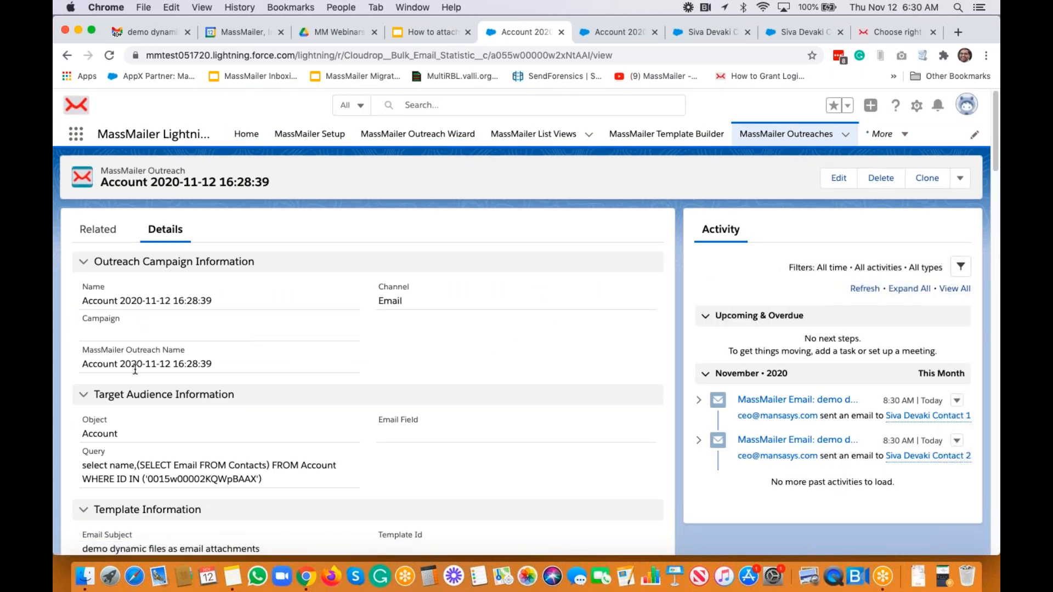
Copy the email subject from the Template Information of the new outreach record.
scroll(134, 370, "down", 4)
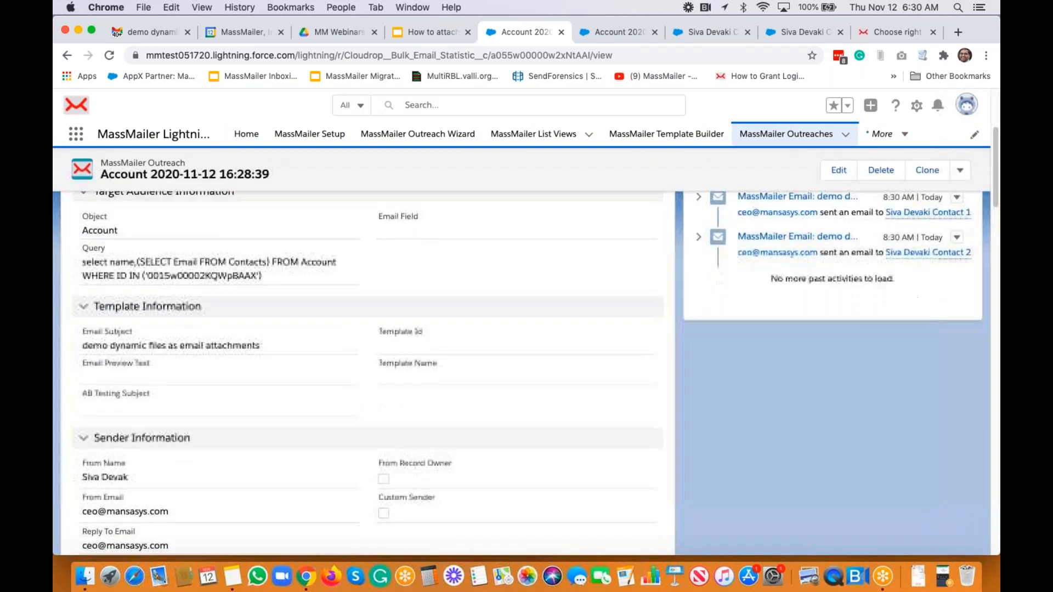
left_click_drag(83, 346, 265, 352)
key("super+c")
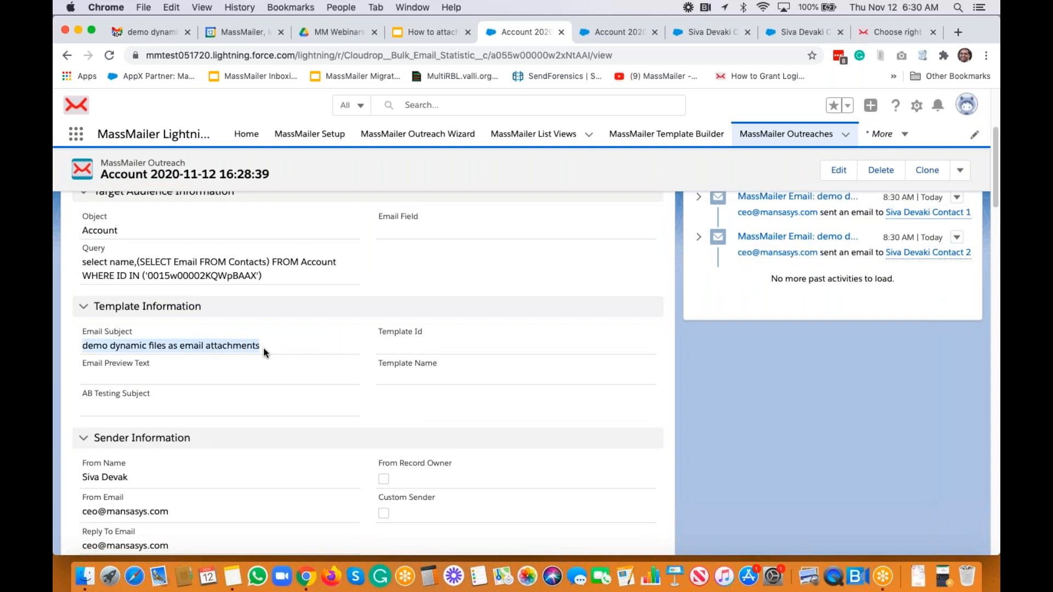
Switch to Gmail, search for "demo dynamic files as email attachments", and open the matching inbox conversation.
left_click(149, 32)
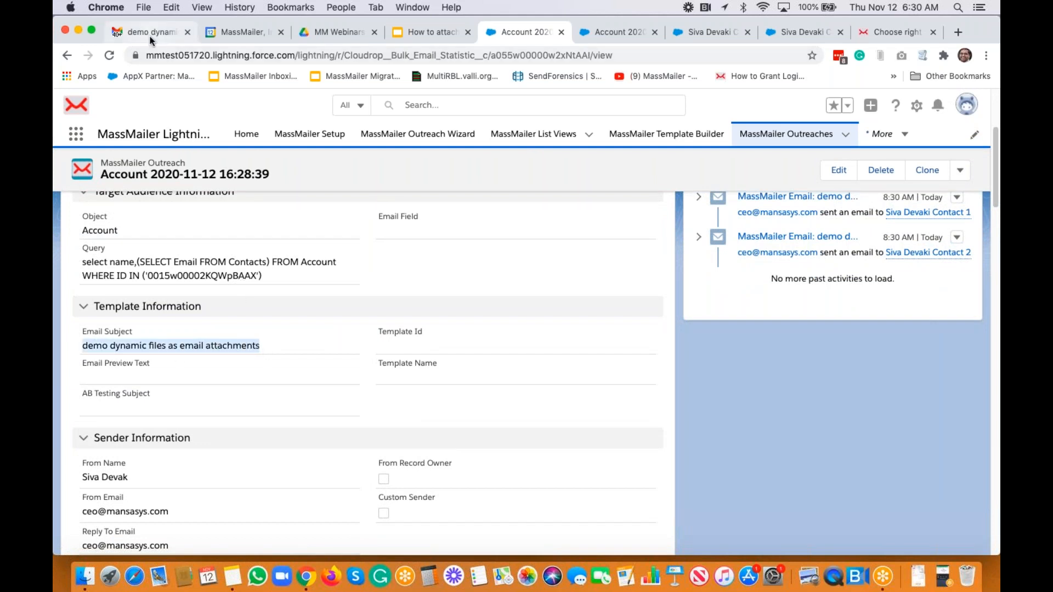
left_click(387, 121)
key("super+v")
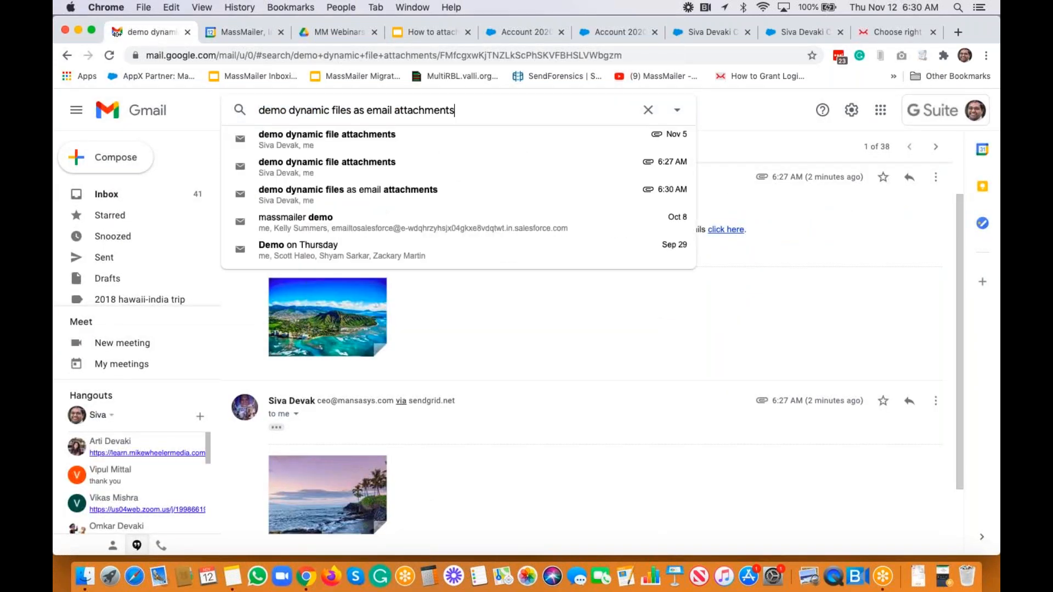
key("Return")
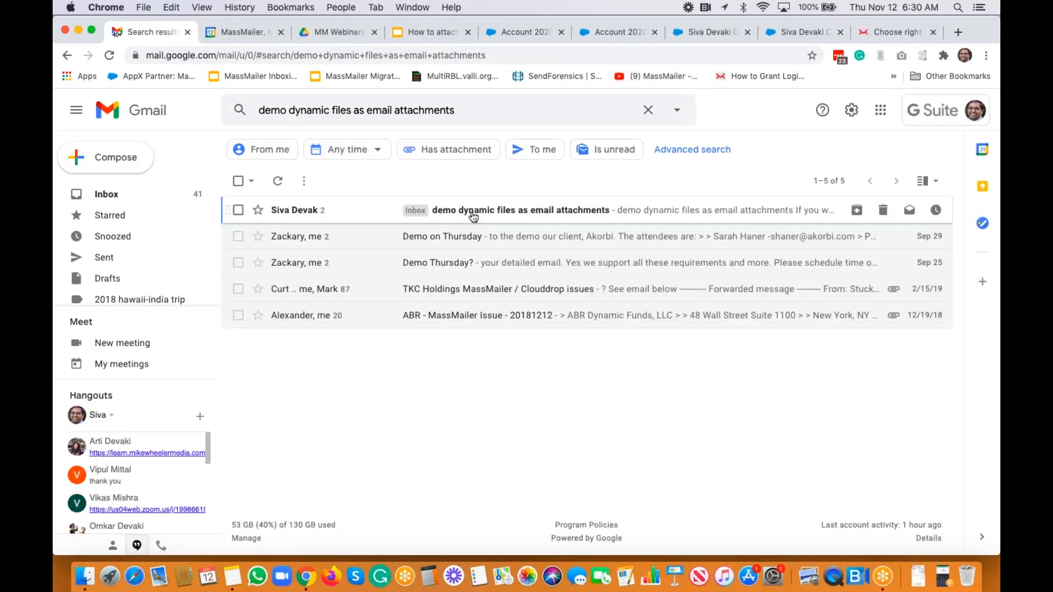
left_click(473, 216)
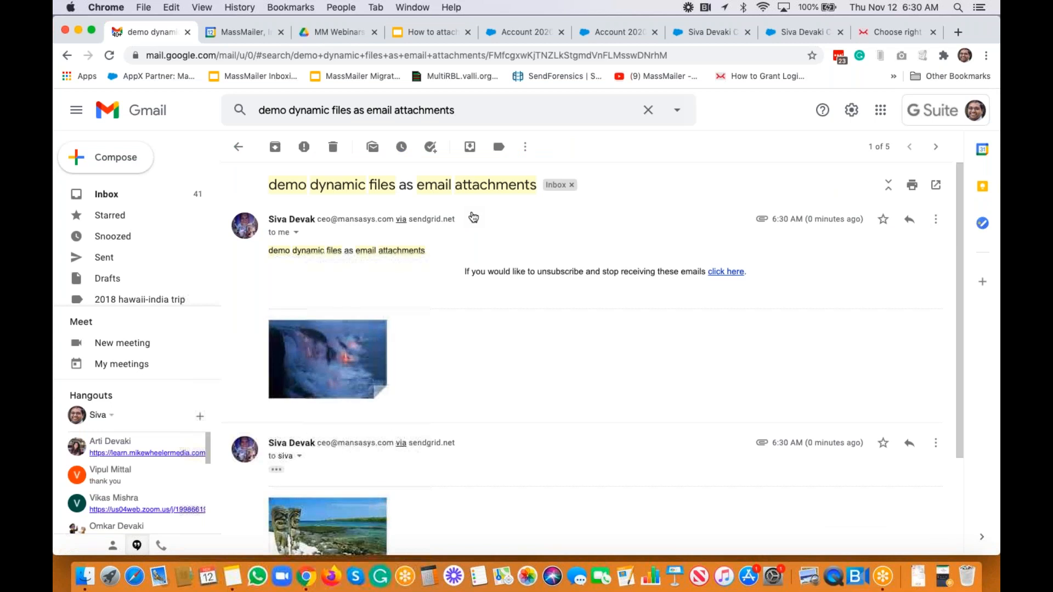
Examine the attached file and the recipient details of both messages in the conversation.
mouse_move(344, 335)
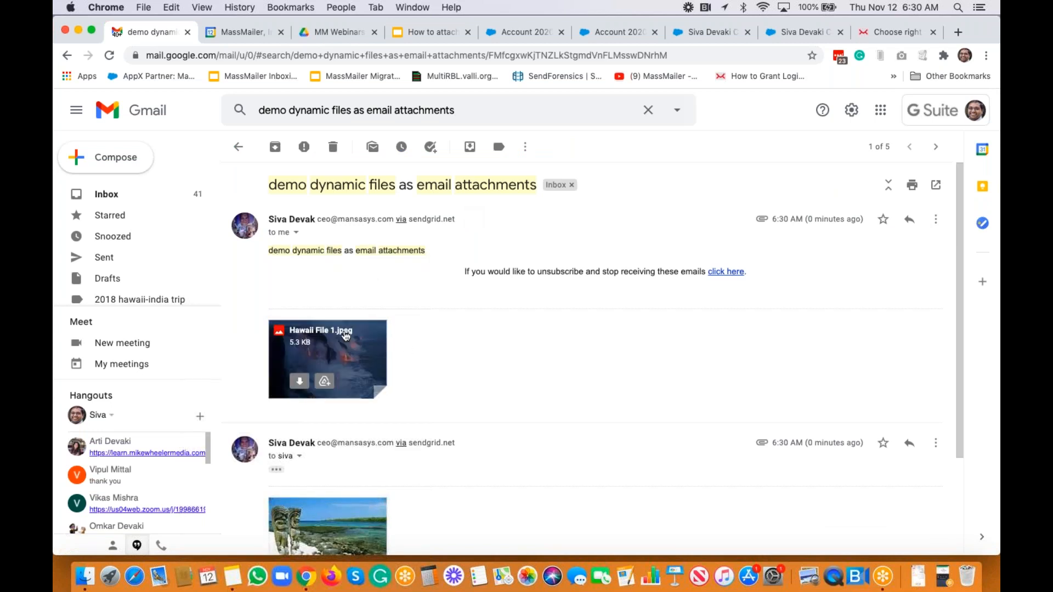
scroll(318, 339, "down", 4)
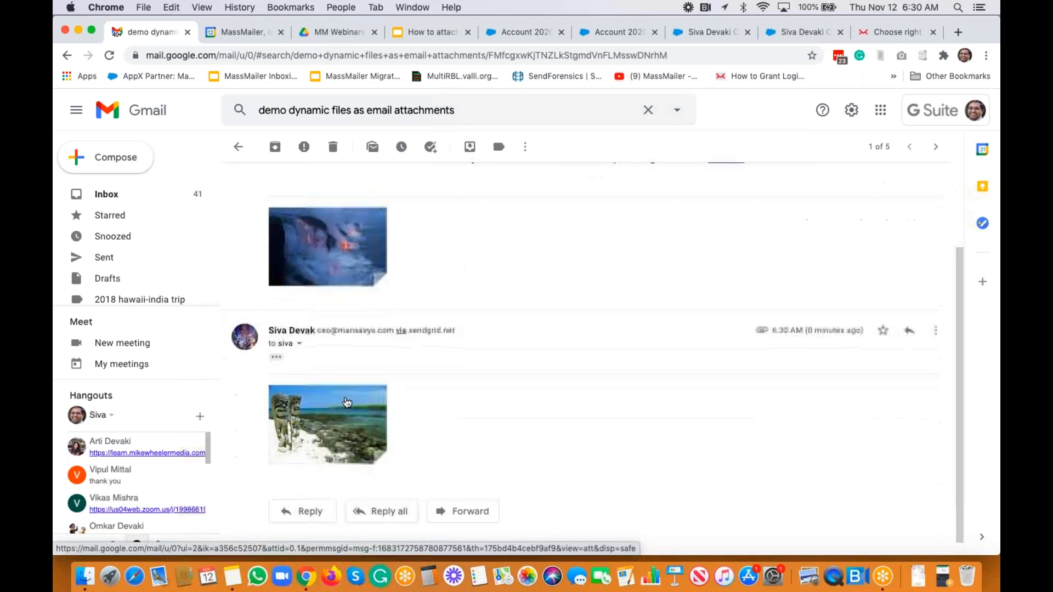
left_click(299, 344)
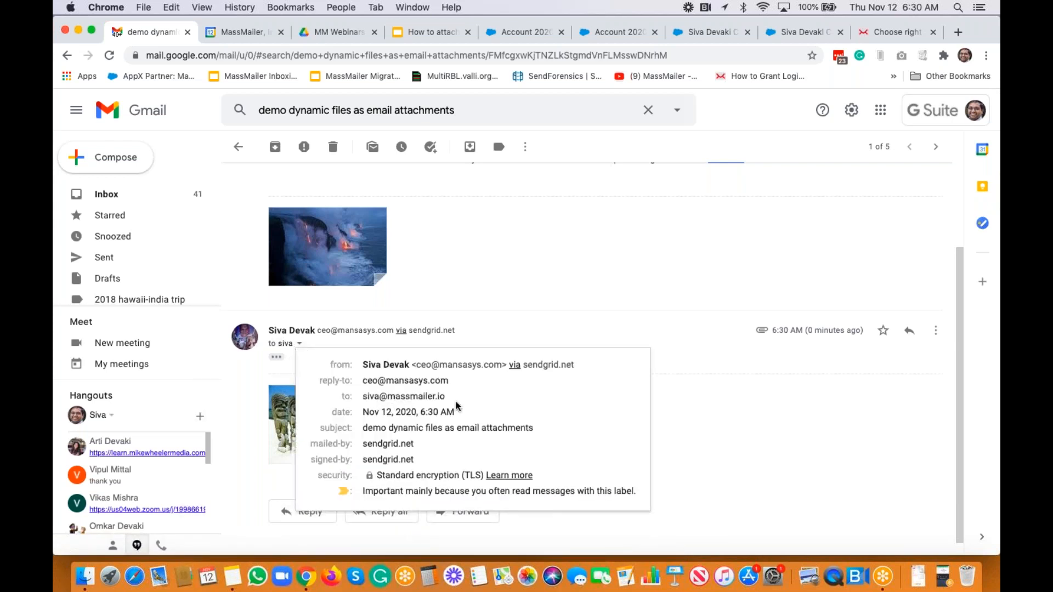
scroll(426, 331, "up", 4)
left_click(296, 232)
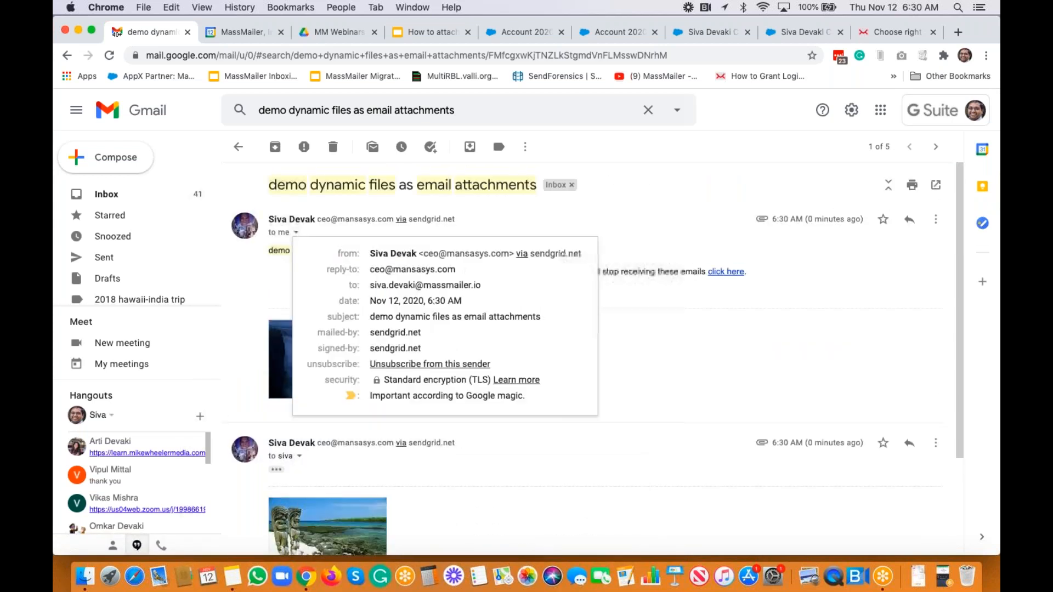
mouse_move(470, 288)
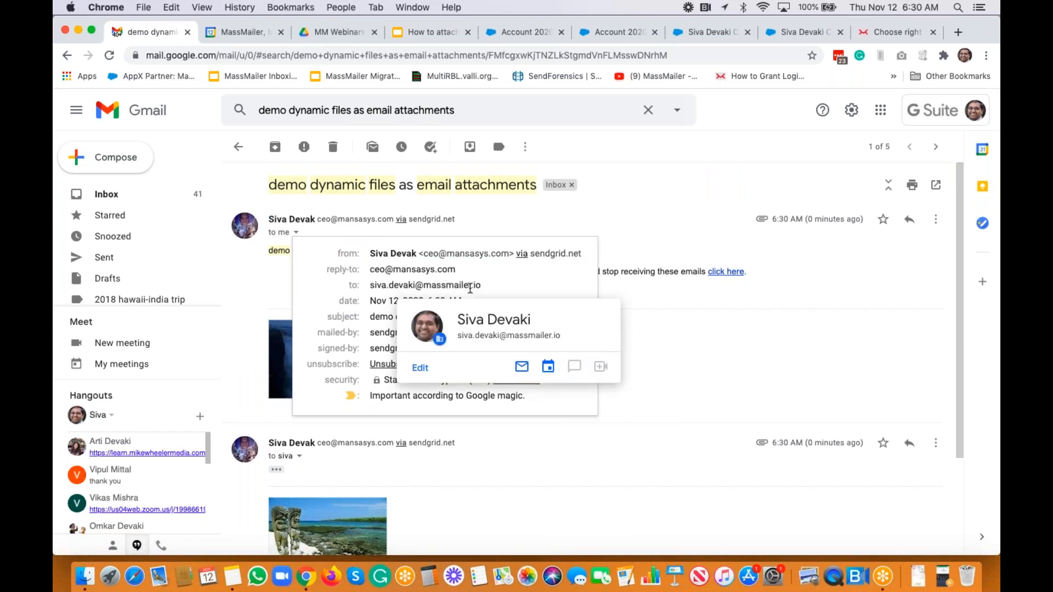
left_click(436, 469)
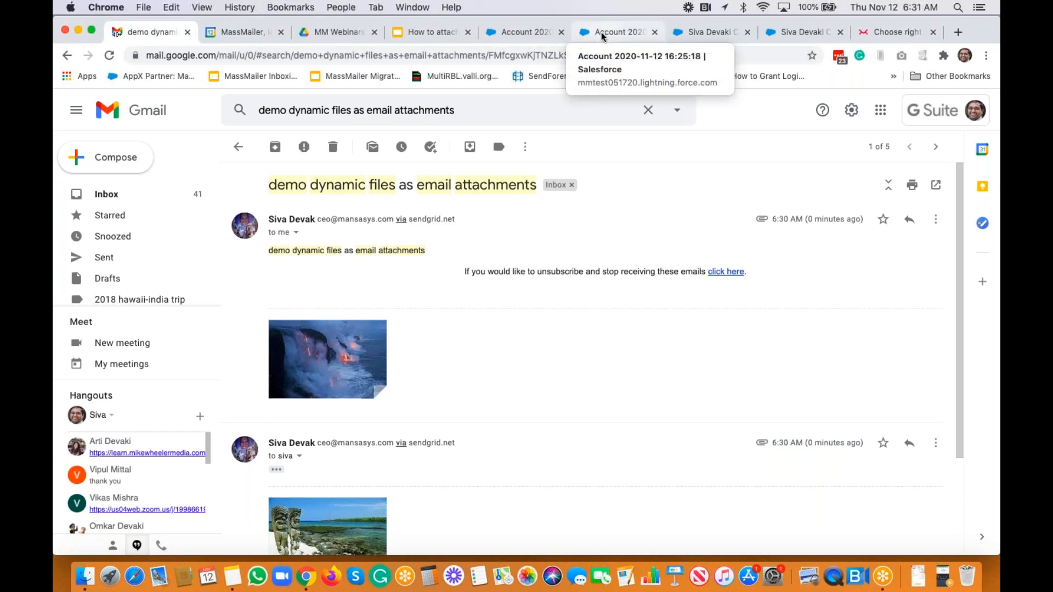
Switch to the Google Slides deck on attaching dynamic files, present it from slide 5, and advance to the closing contact slide.
left_click(430, 34)
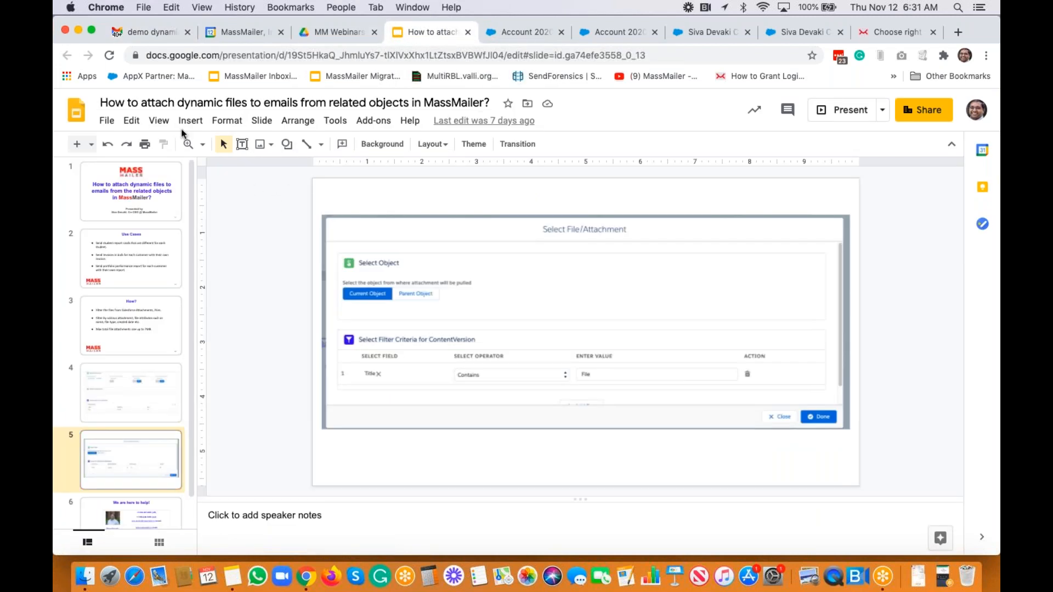
left_click(159, 122)
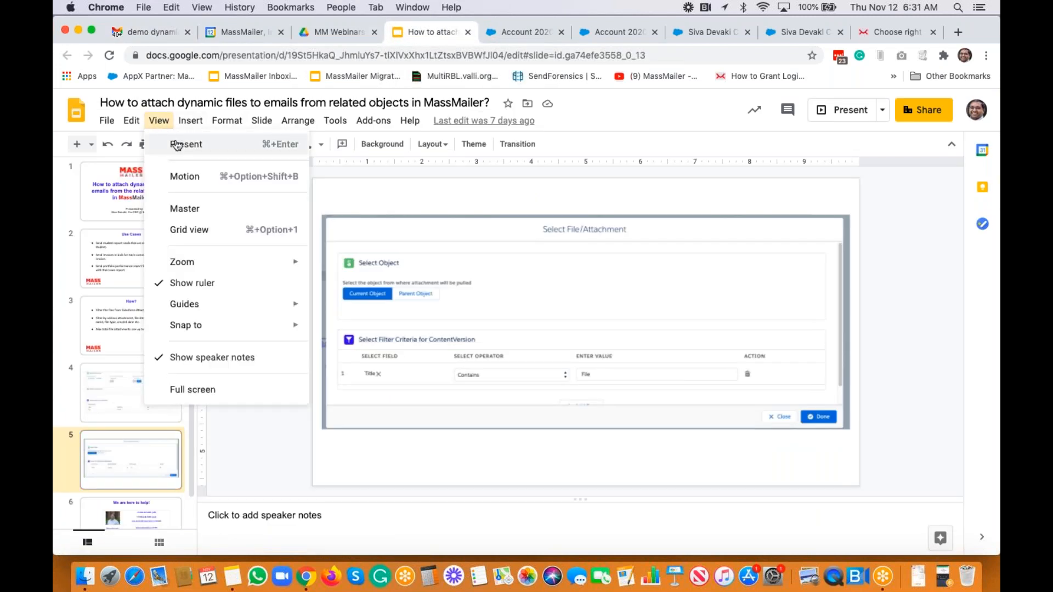
left_click(203, 145)
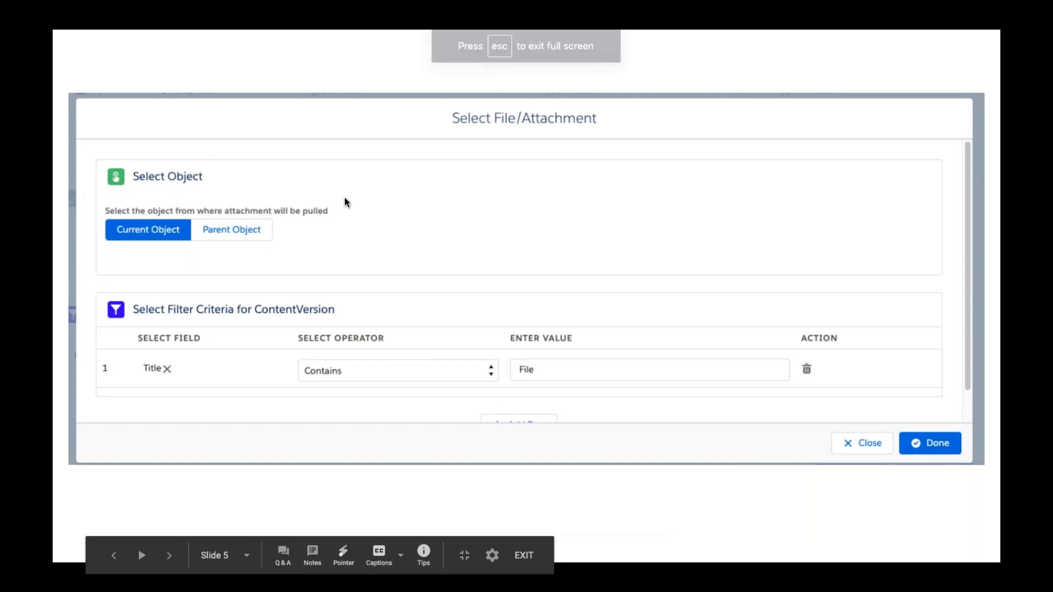
key("Right")
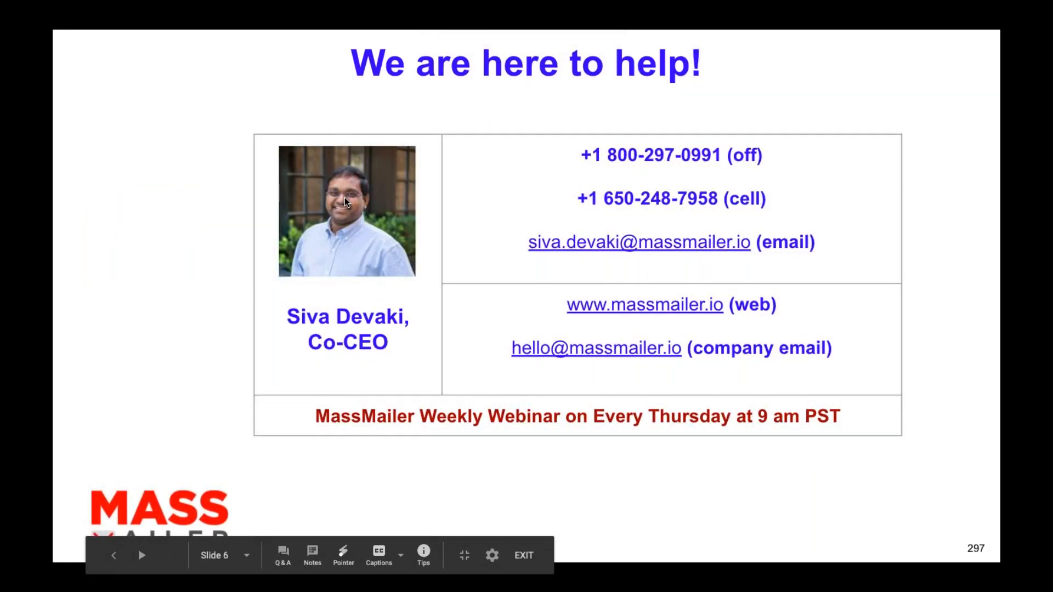